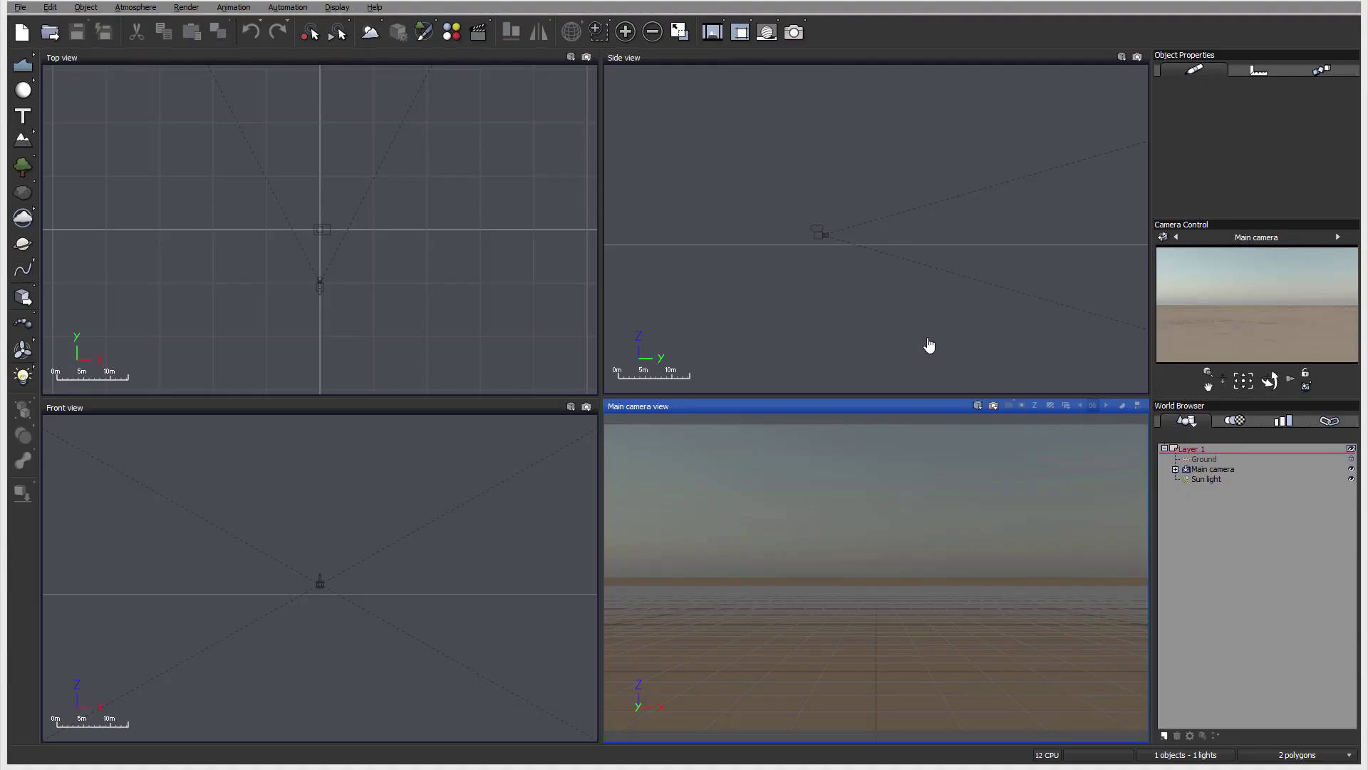
- Pan the viewports and zoom the orthographic views out until the Sun light shows above the camera
right_click_drag(905, 274, 899, 295)
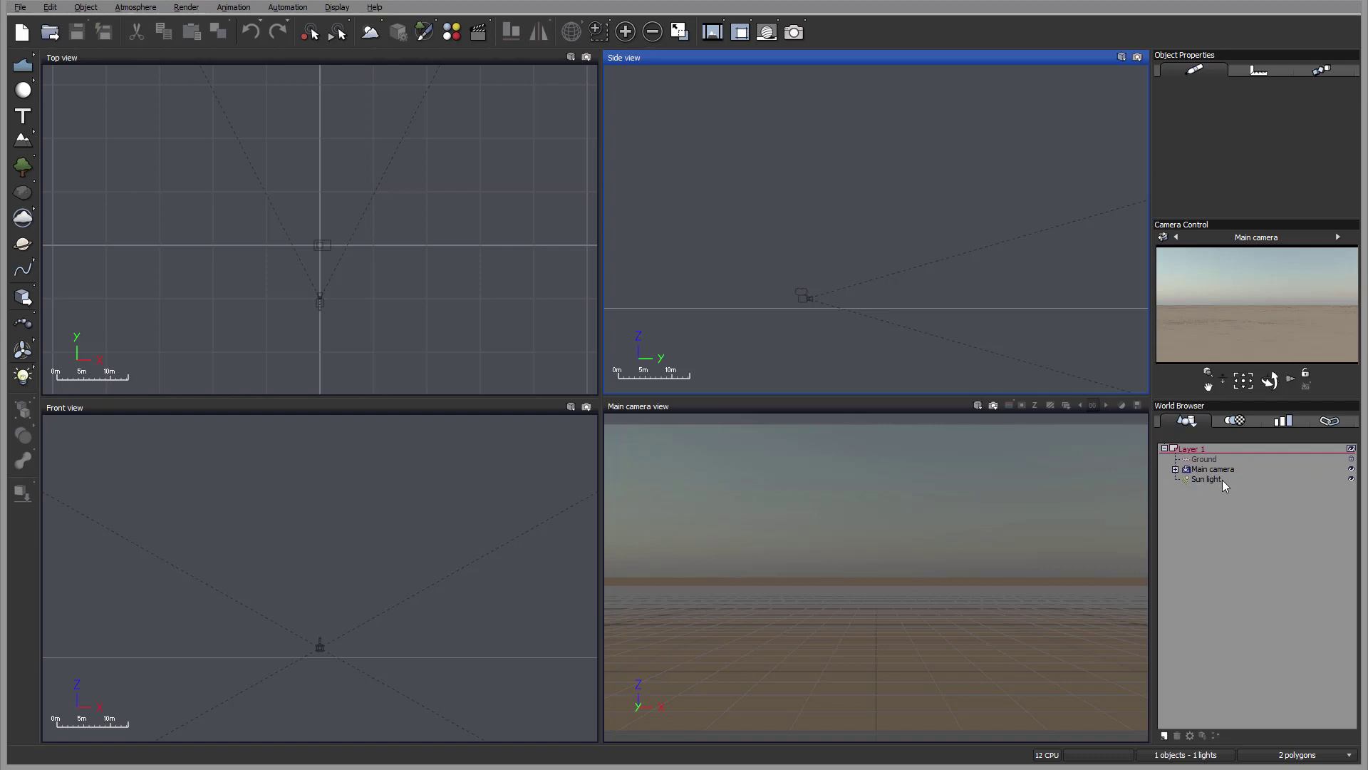
scroll(983, 290, "down", 6)
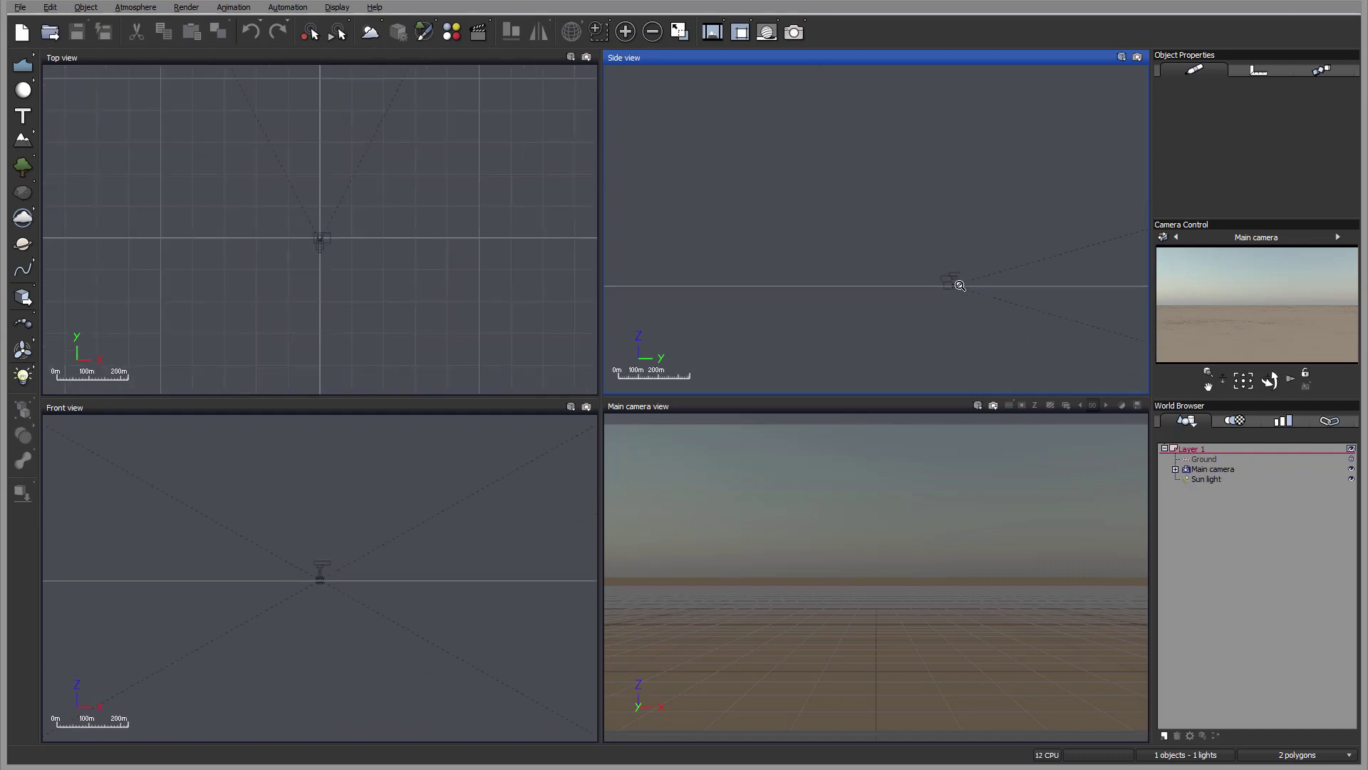
scroll(960, 285, "down", 3)
- Select the Sun light and drag it down toward the camera in the Side view
left_click(829, 177)
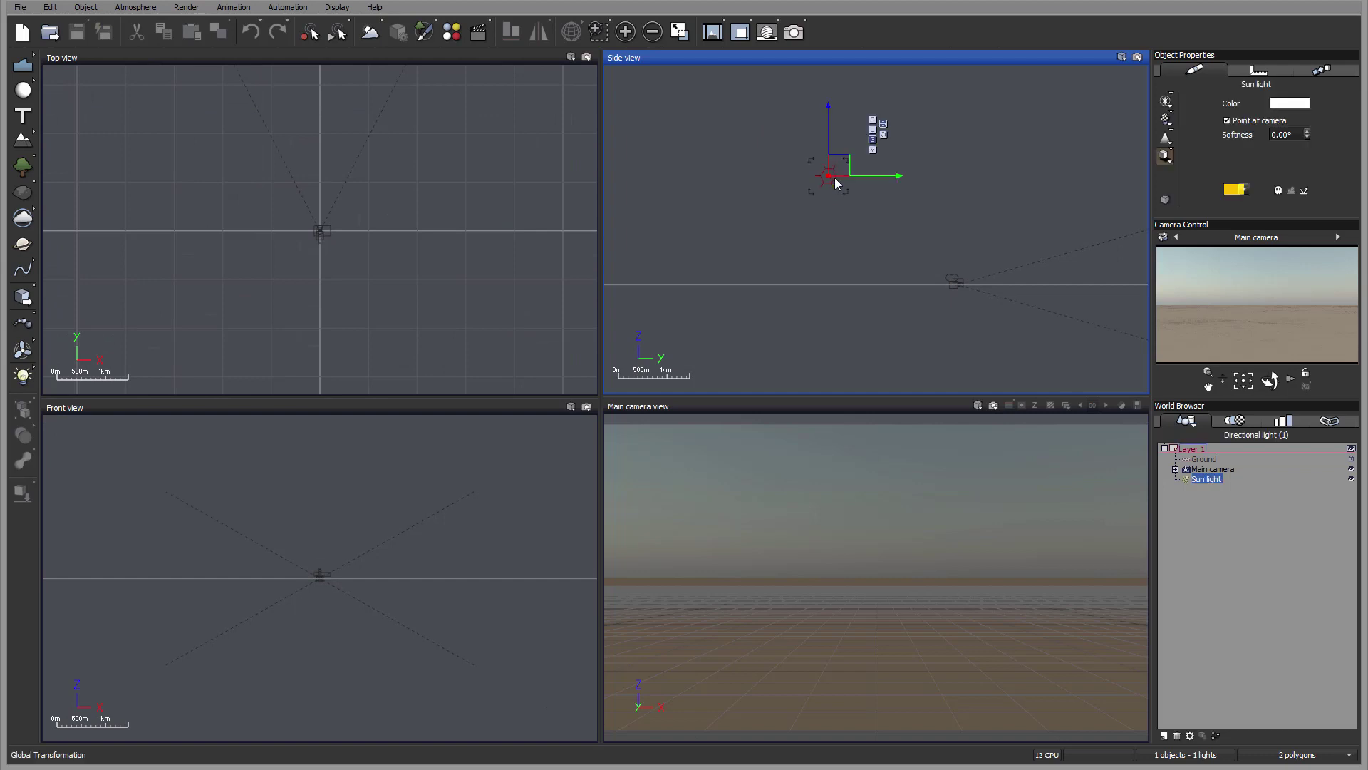
left_click_drag(838, 168, 933, 131)
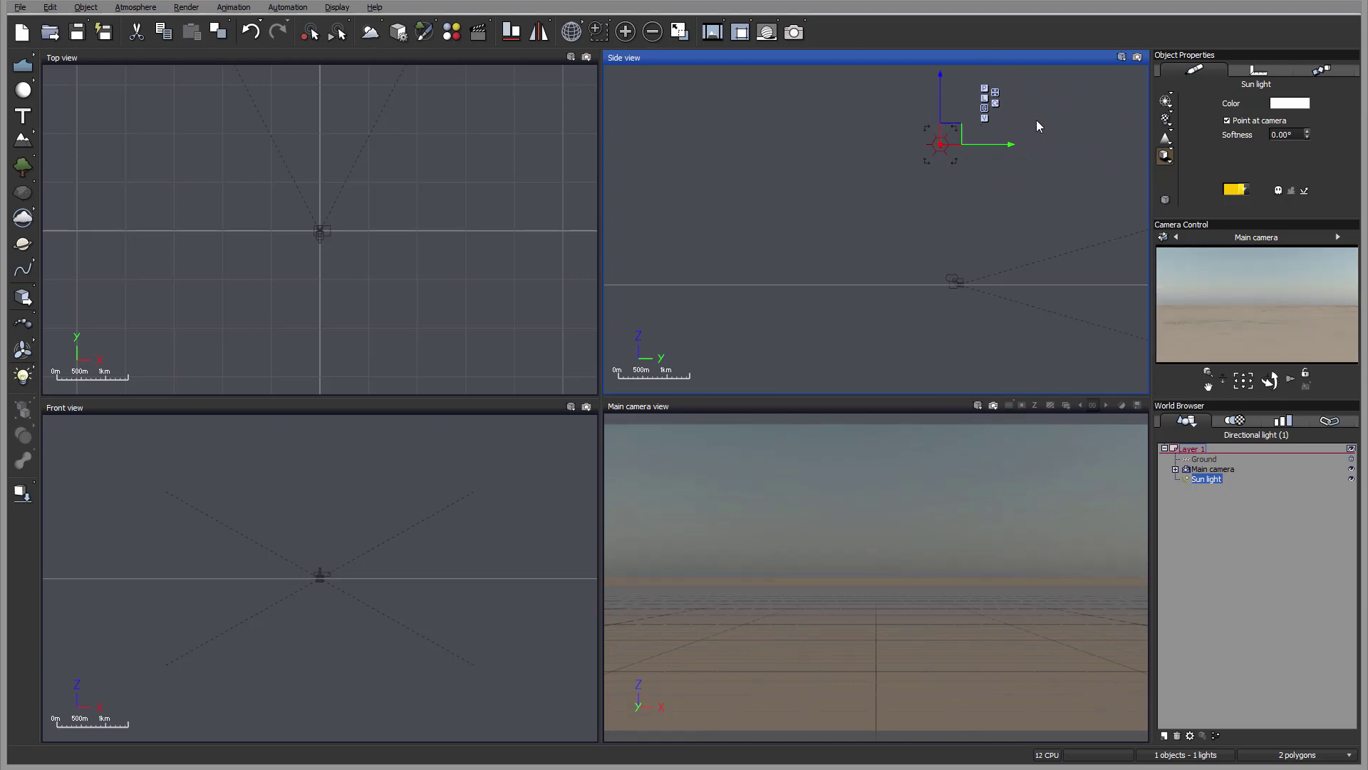
right_click_drag(1018, 192, 899, 181)
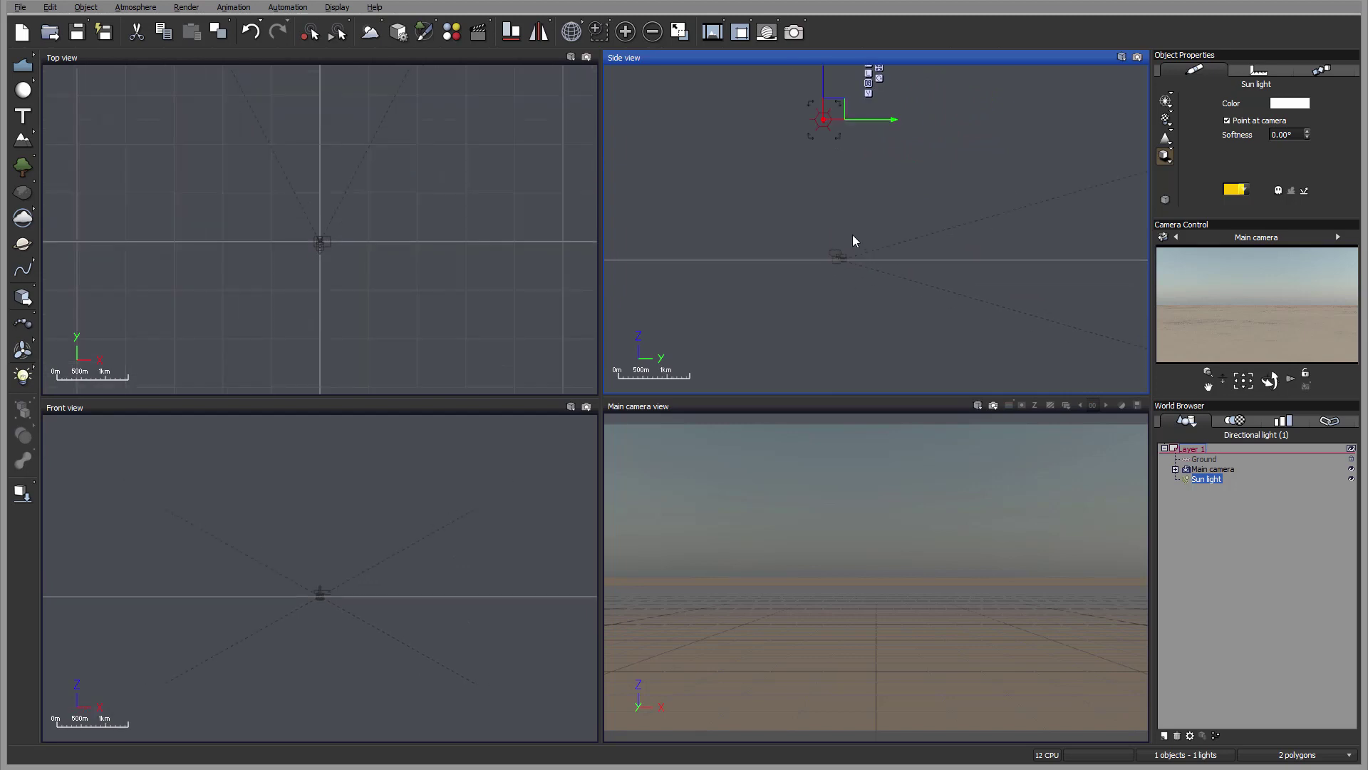
left_click_drag(831, 109, 872, 230)
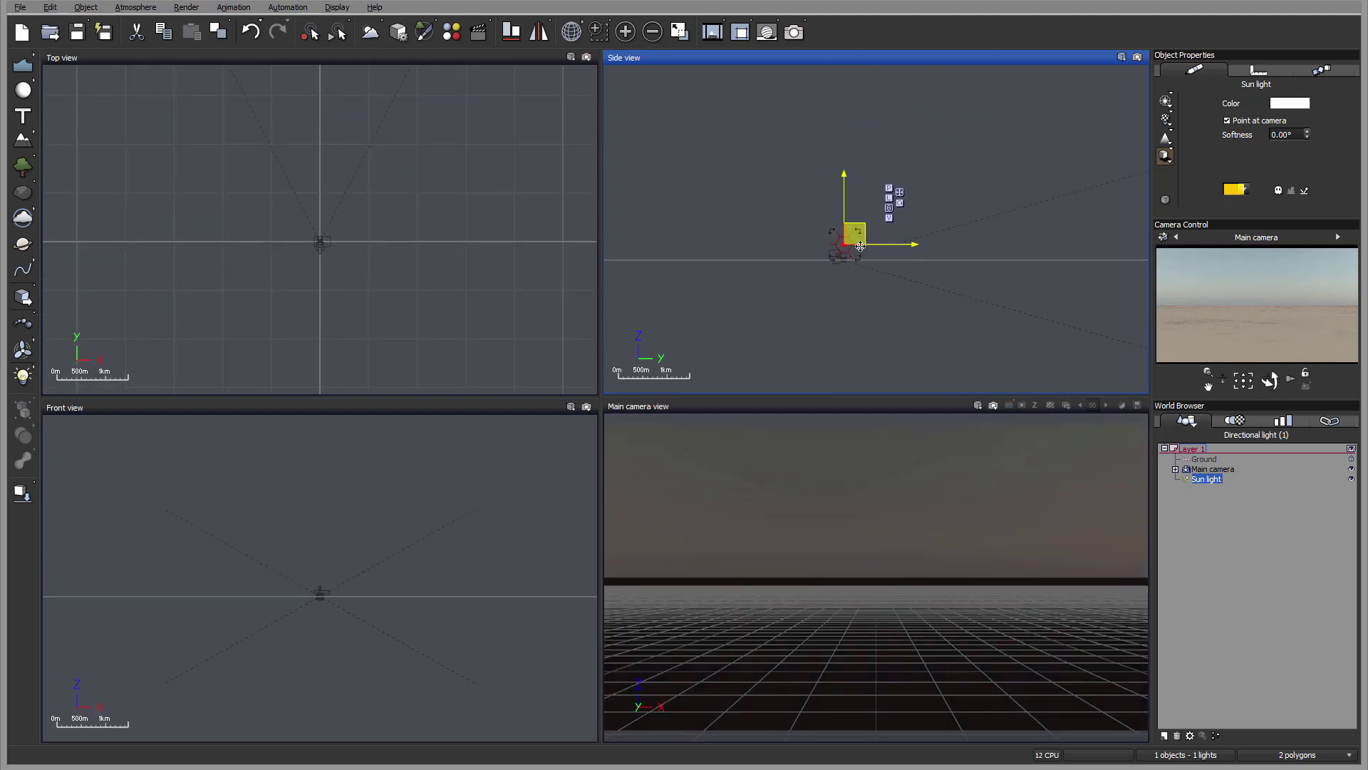
right_click_drag(332, 160, 466, 194)
scroll(467, 200, "down", 4)
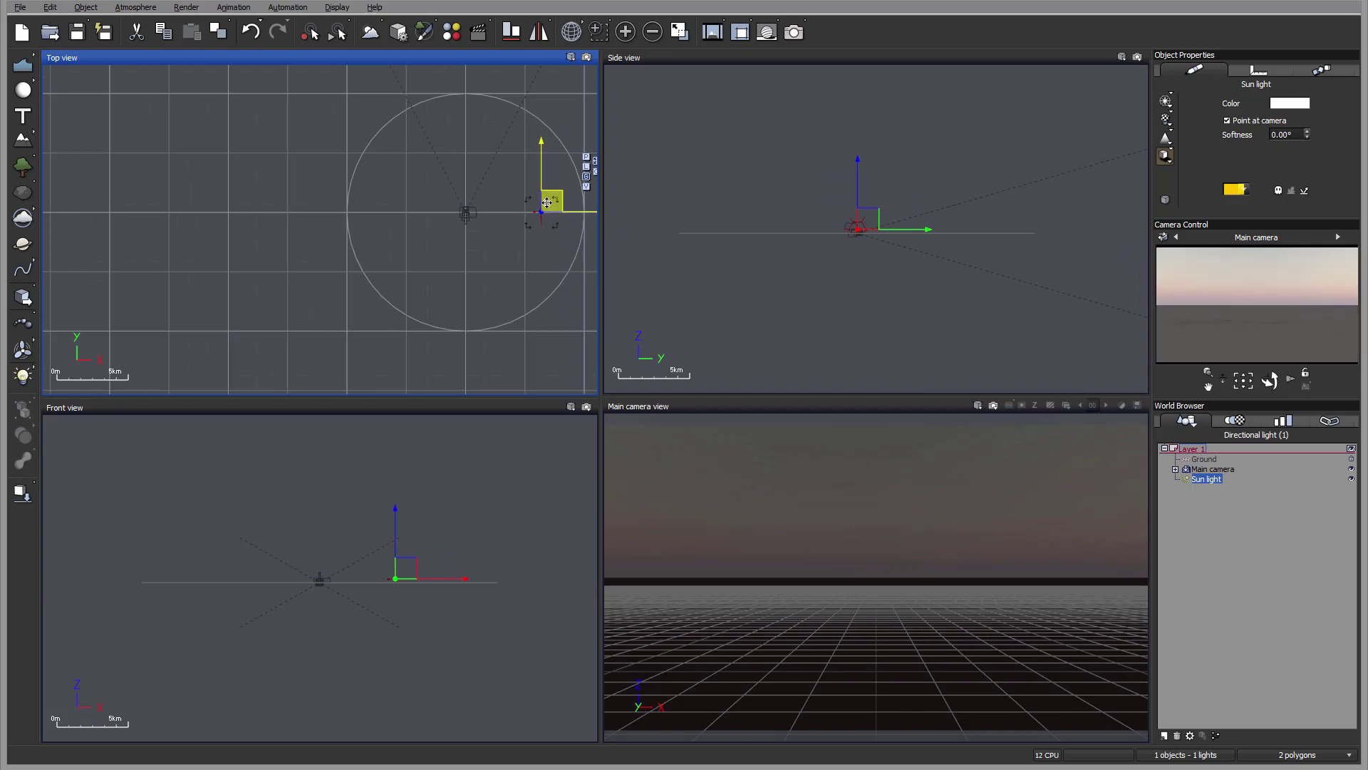
- Place the sun over the camera in the Top view and fine-tune its height just above it
left_click_drag(543, 200, 473, 201)
scroll(473, 200, "up", 4)
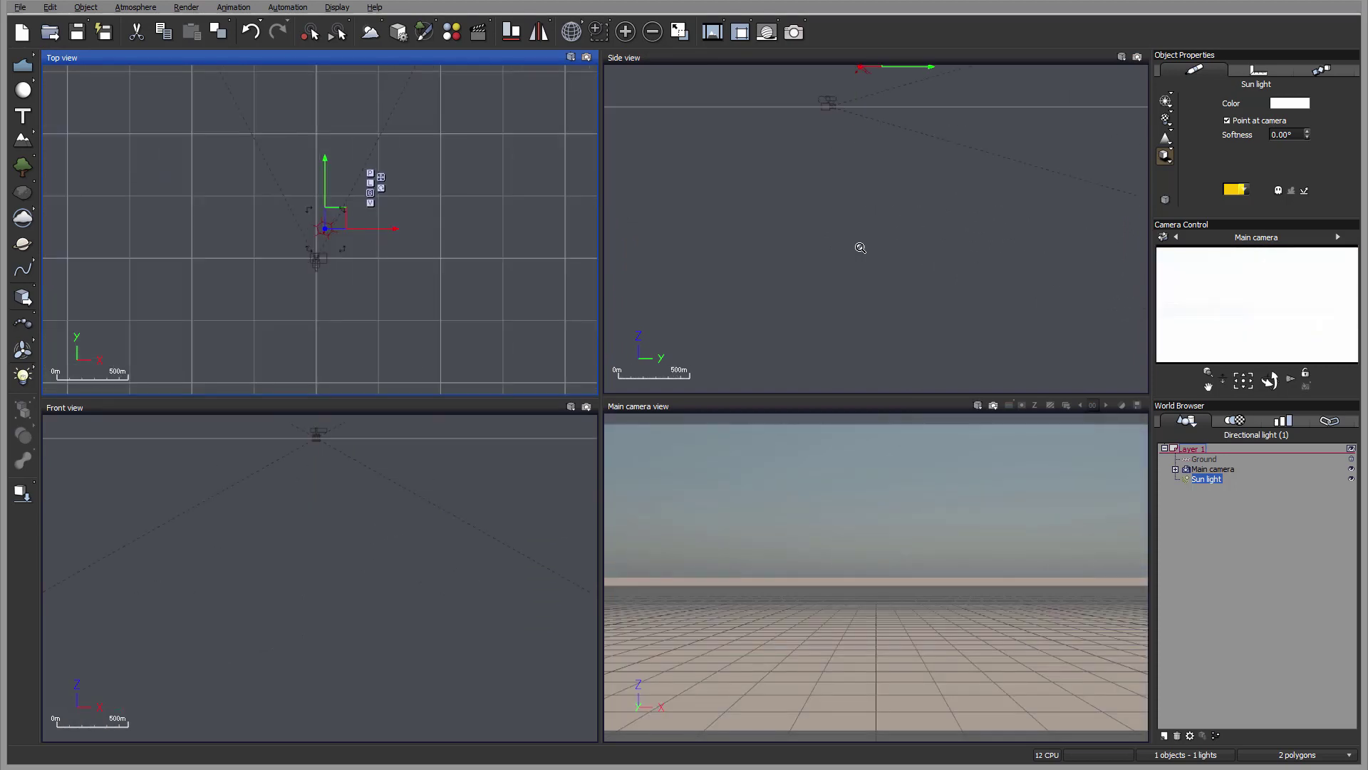
left_click_drag(865, 114, 818, 221)
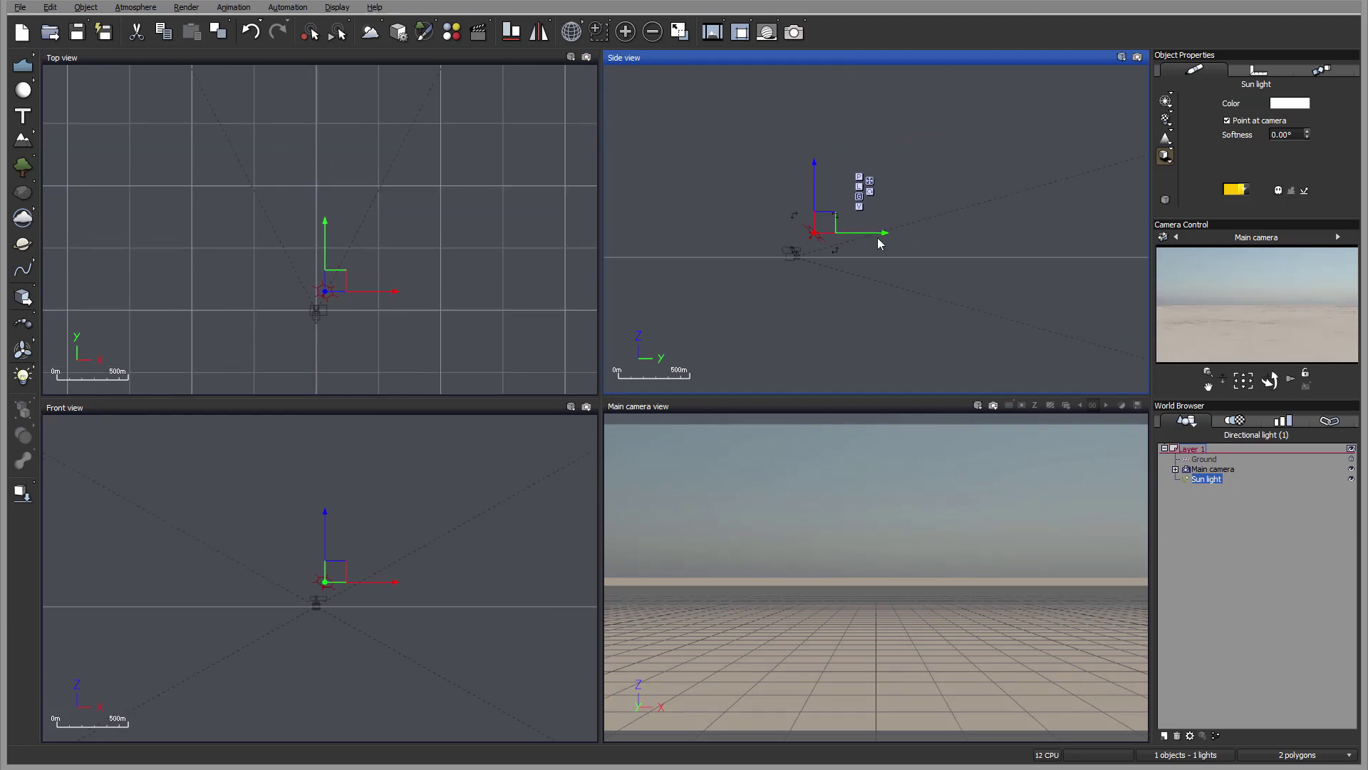
left_click_drag(826, 225, 792, 212)
left_click_drag(341, 282, 334, 283)
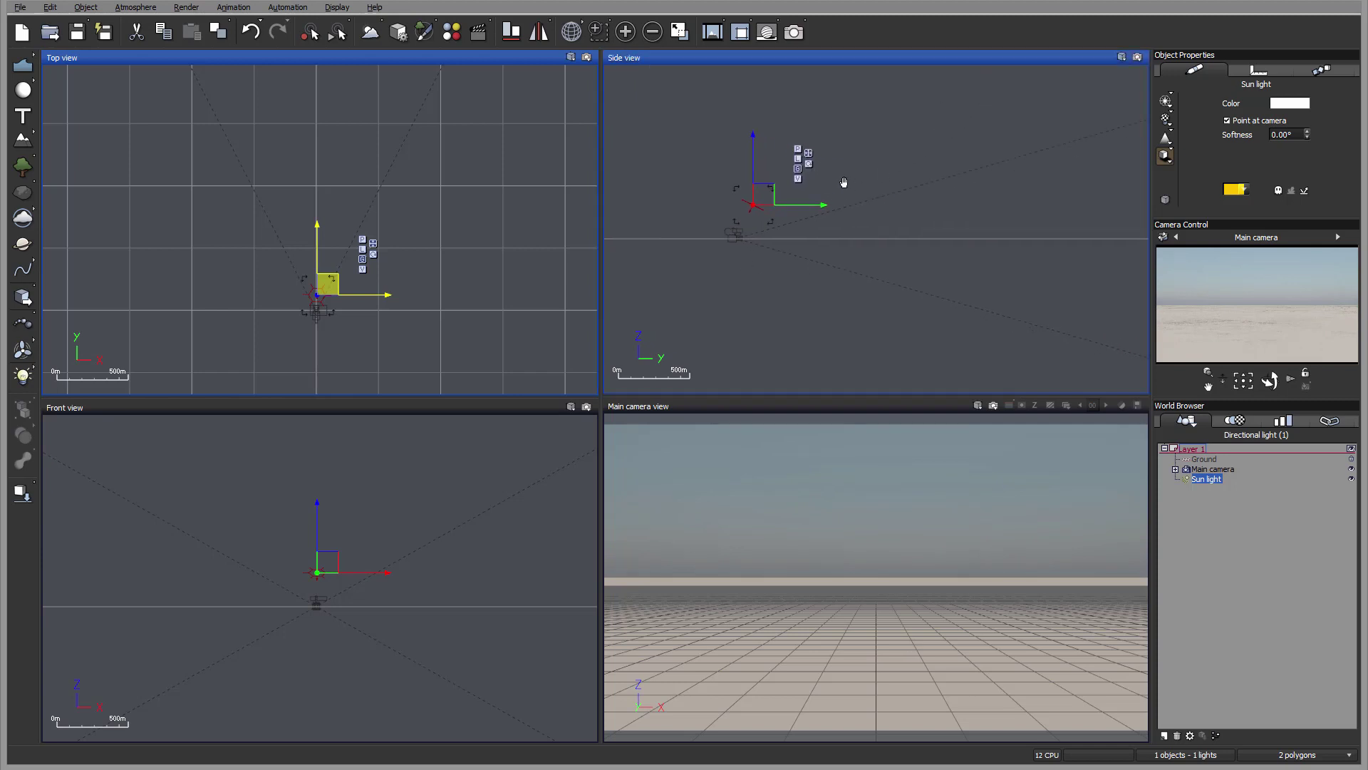
scroll(762, 232, "up", 3)
right_click_drag(761, 232, 848, 248)
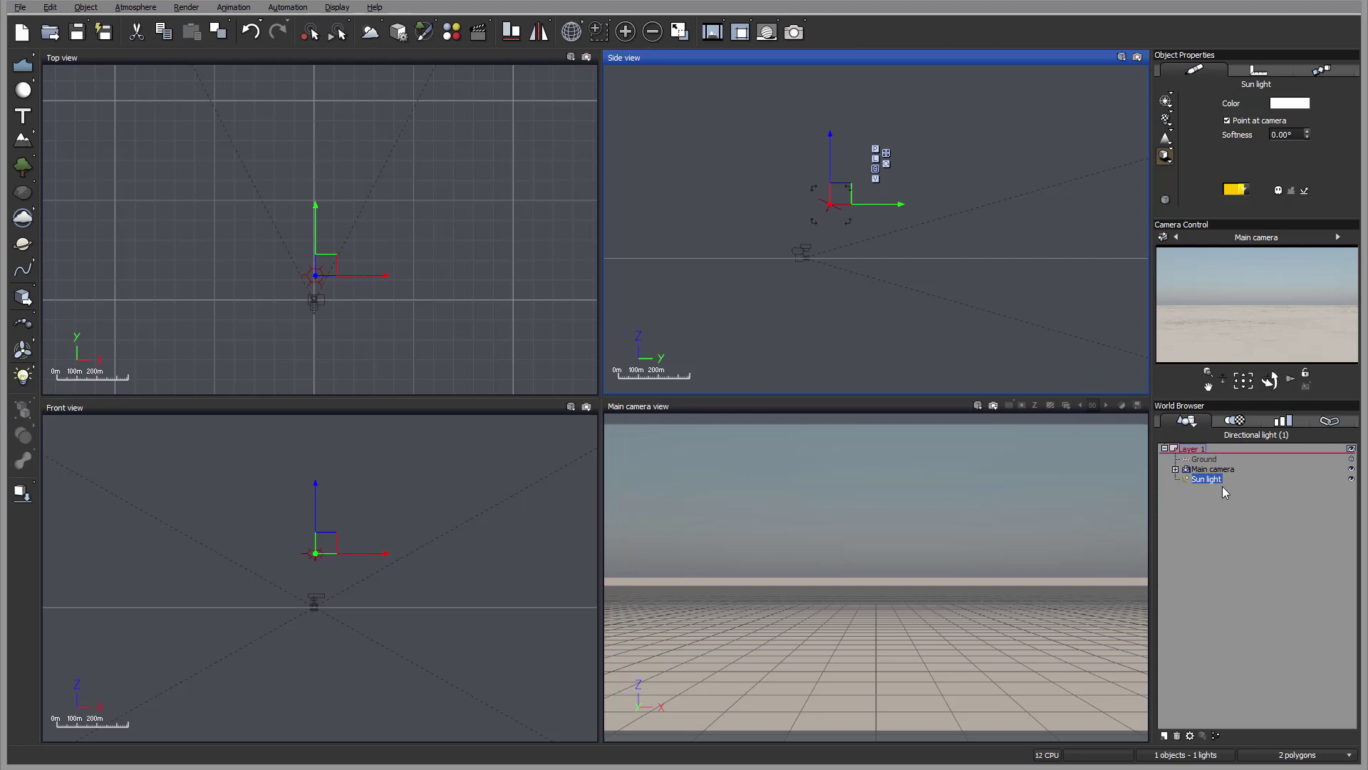
right_click_drag(879, 240, 936, 263)
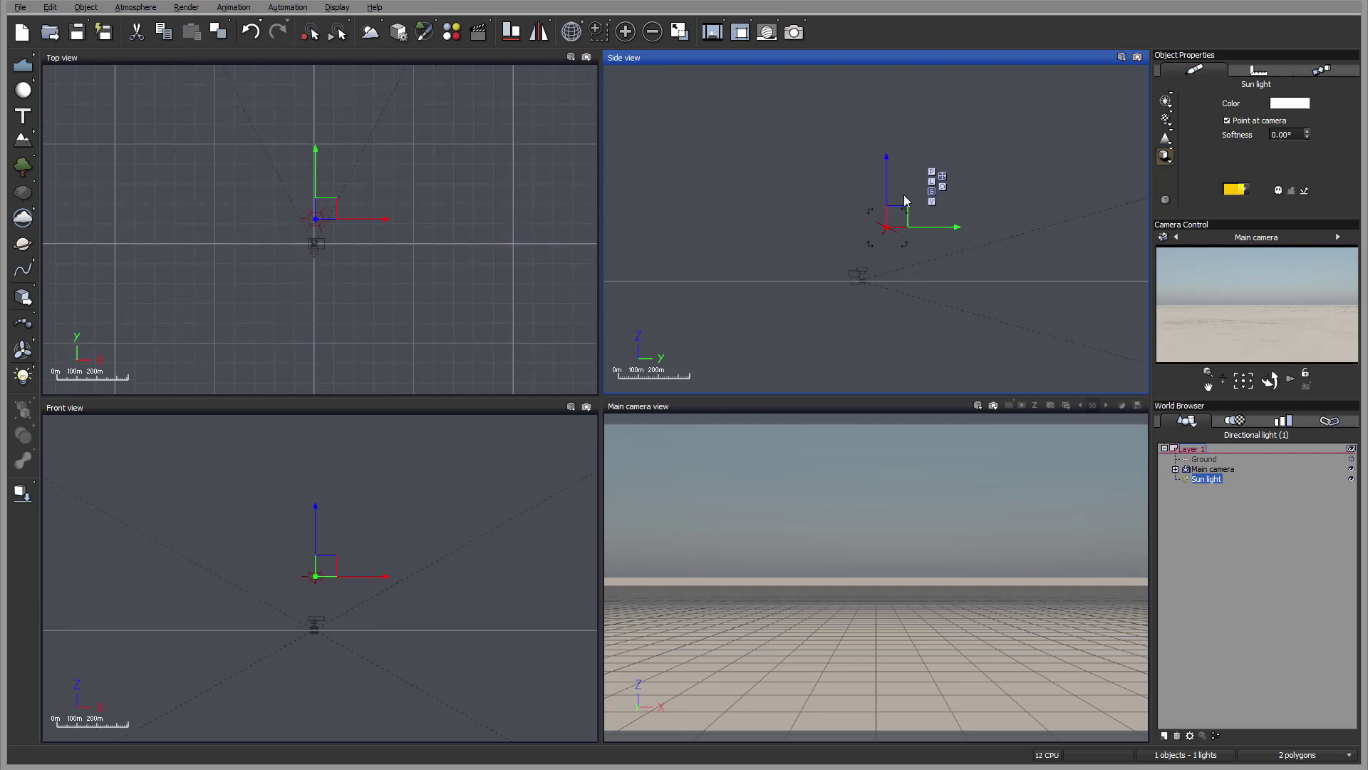
left_click(30, 371)
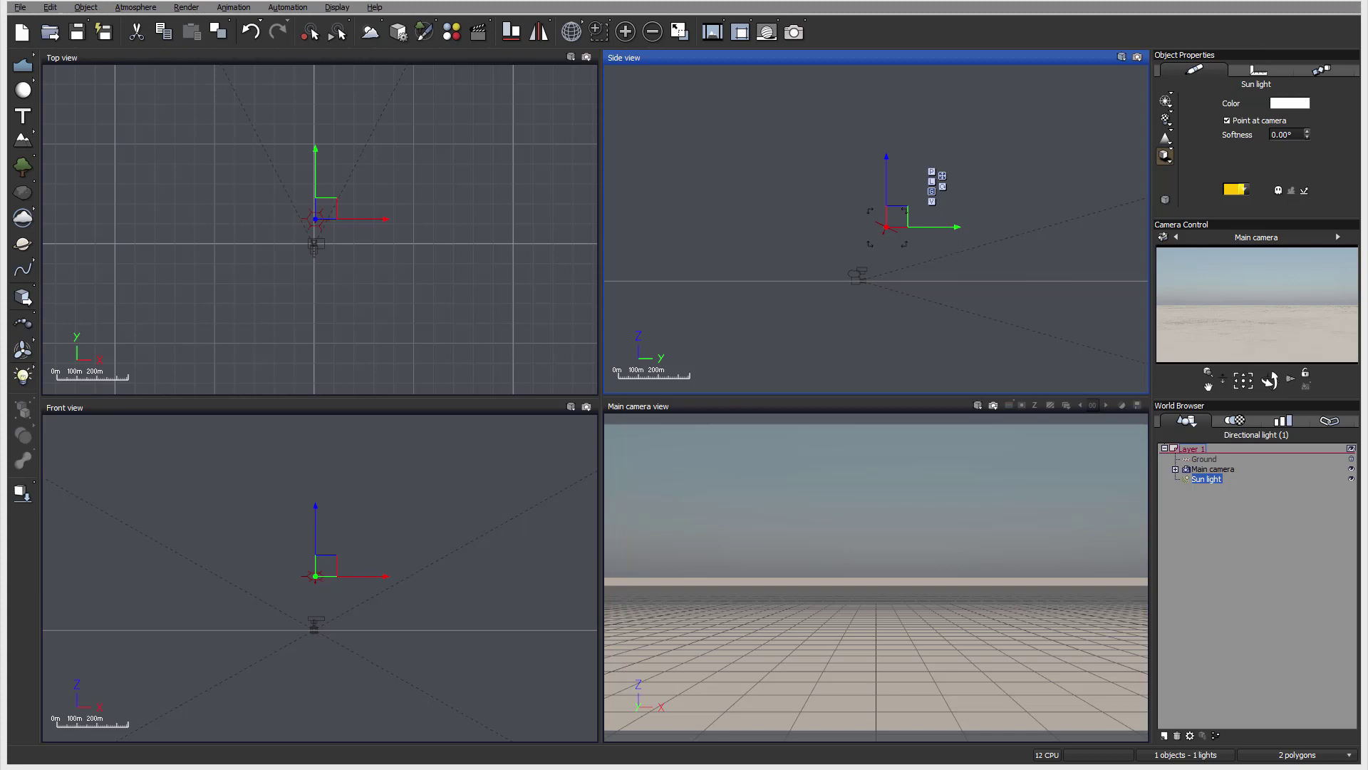
left_click(1171, 124)
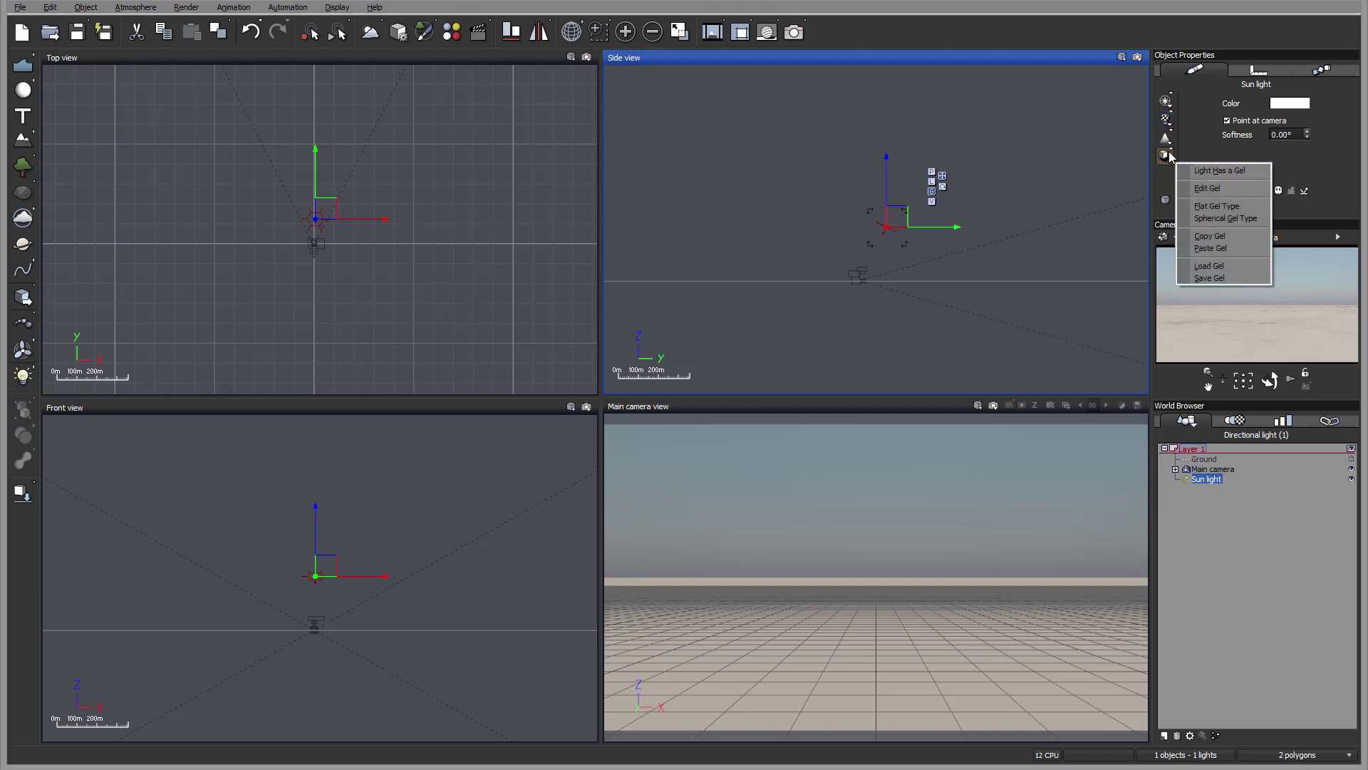
left_click(1184, 154)
left_click(1208, 479)
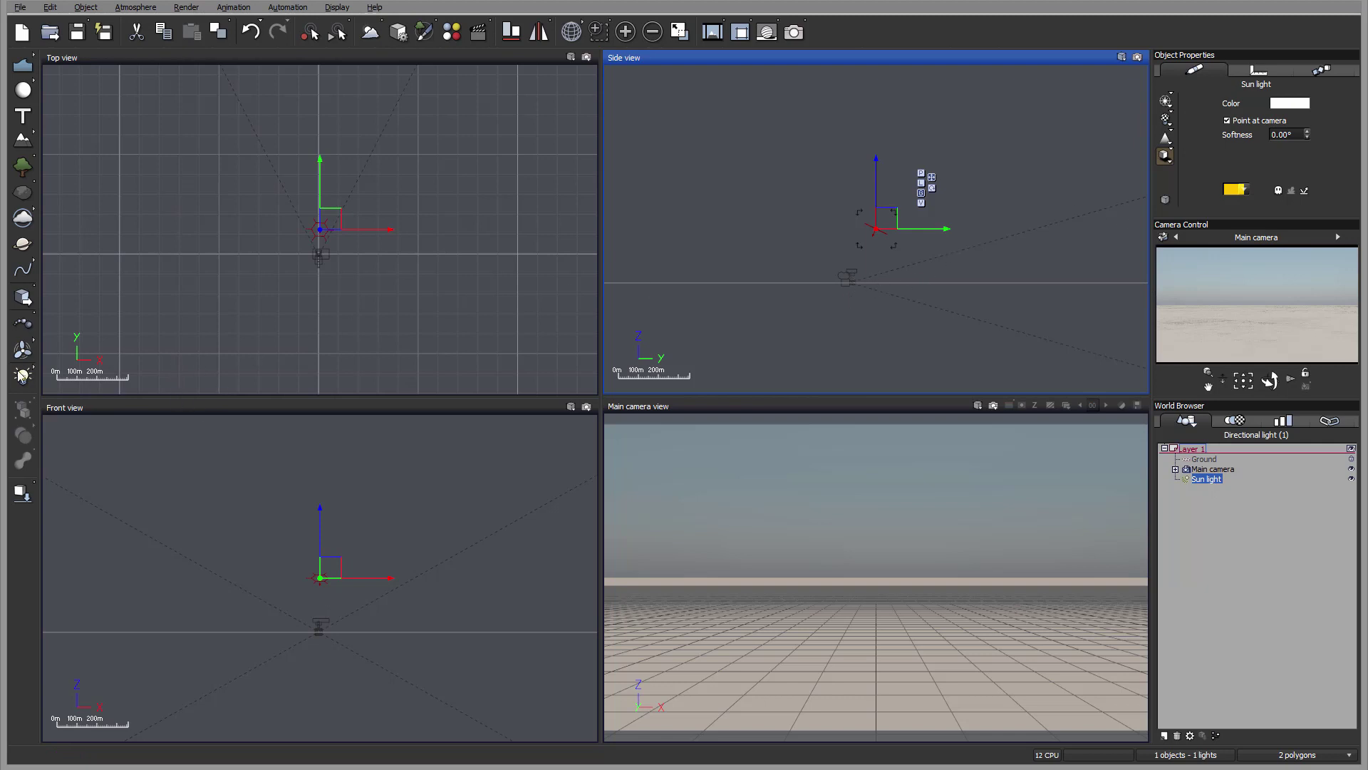
left_click(1167, 101)
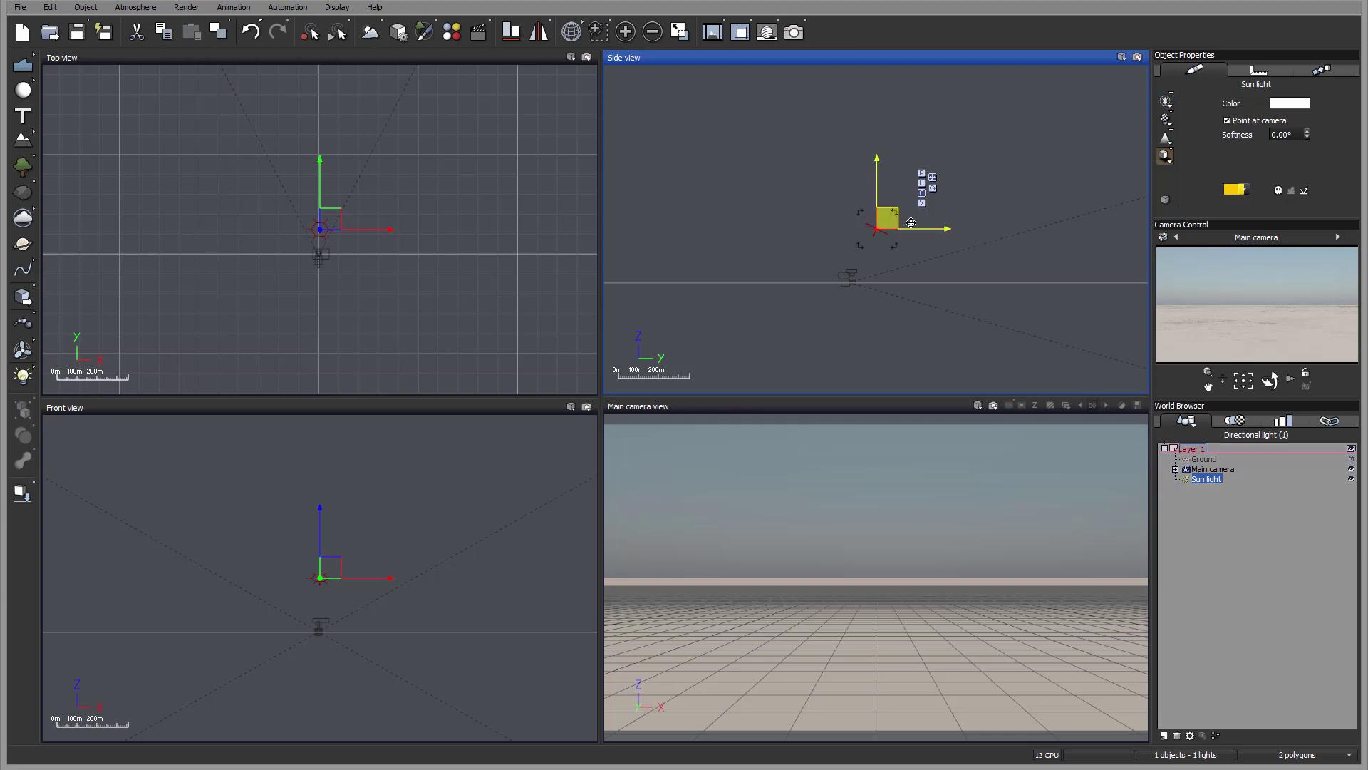
- Raise the sun into the camera's view and bring up its lens flare in the Light Editor
left_click_drag(910, 223, 972, 260)
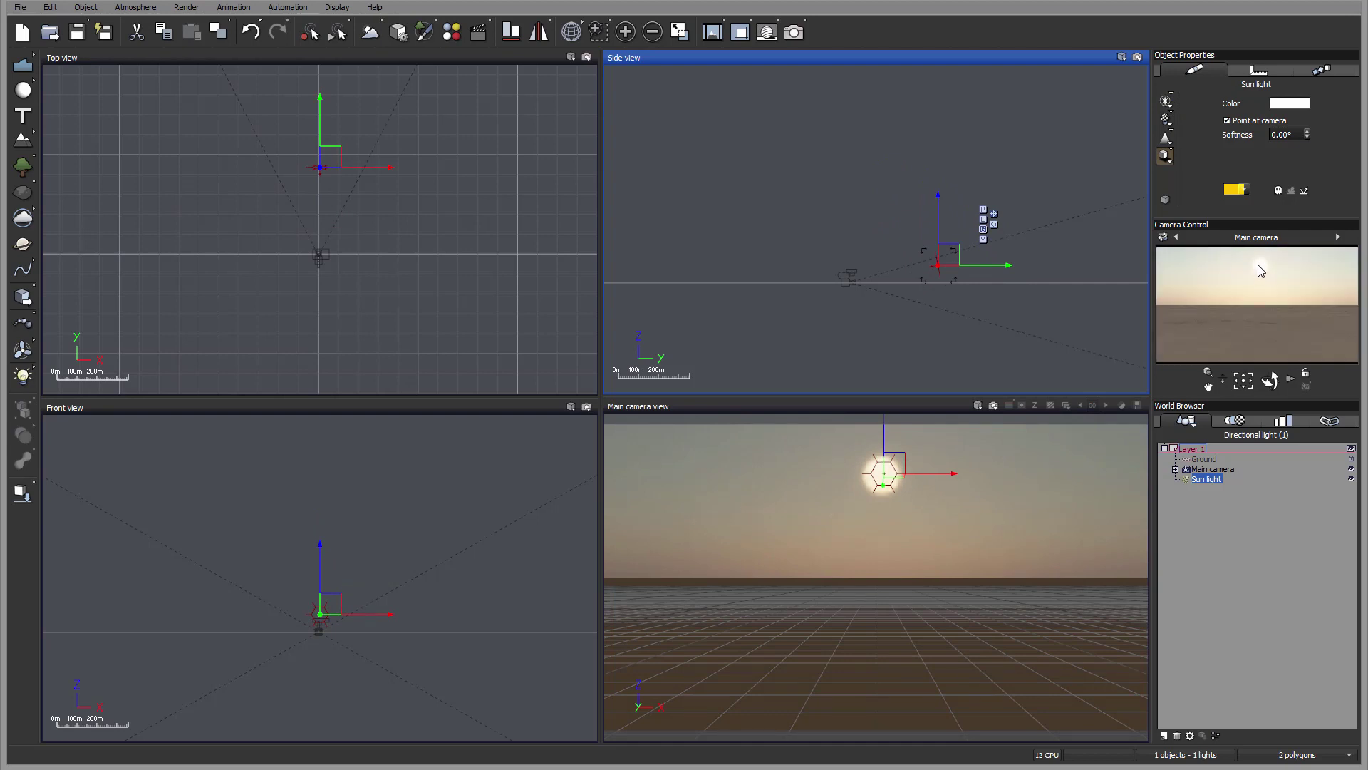
left_click(1166, 100)
left_click(1192, 112)
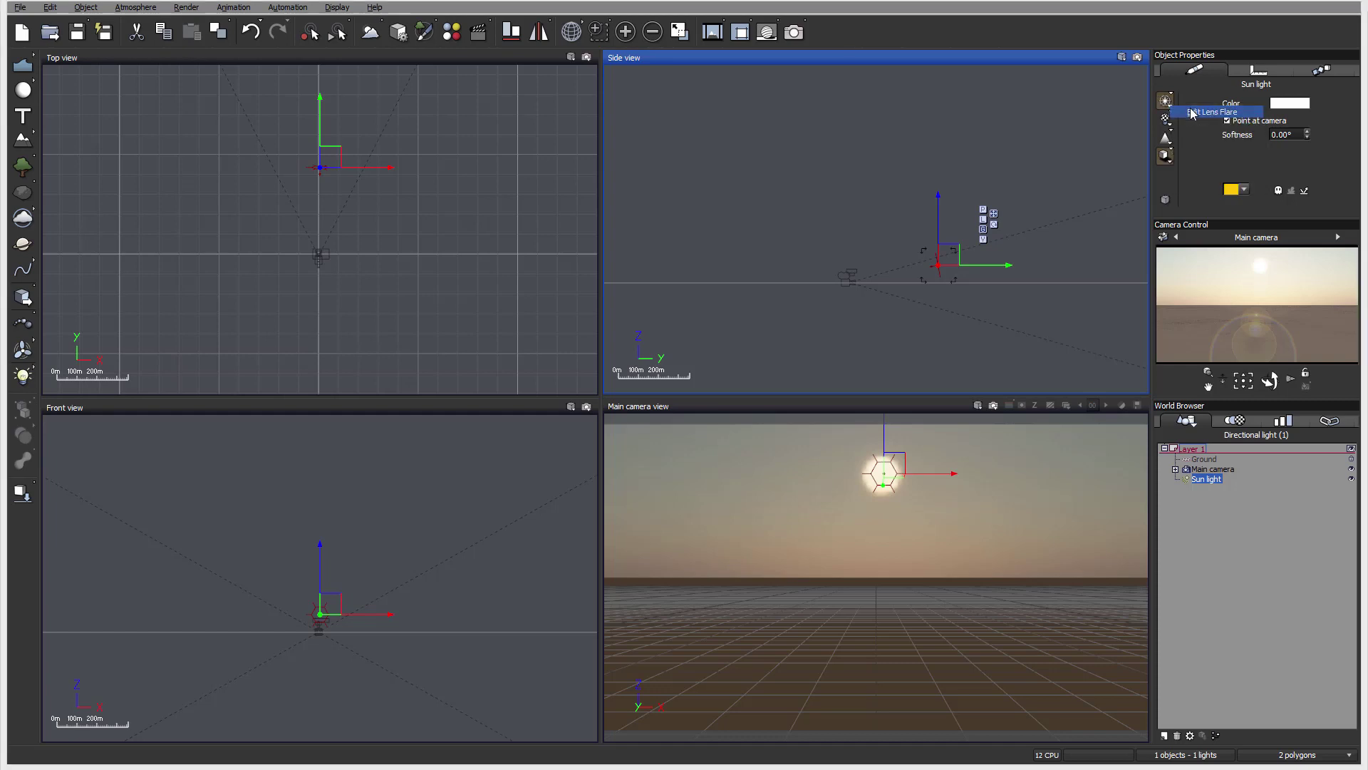
left_click_drag(622, 186, 692, 86)
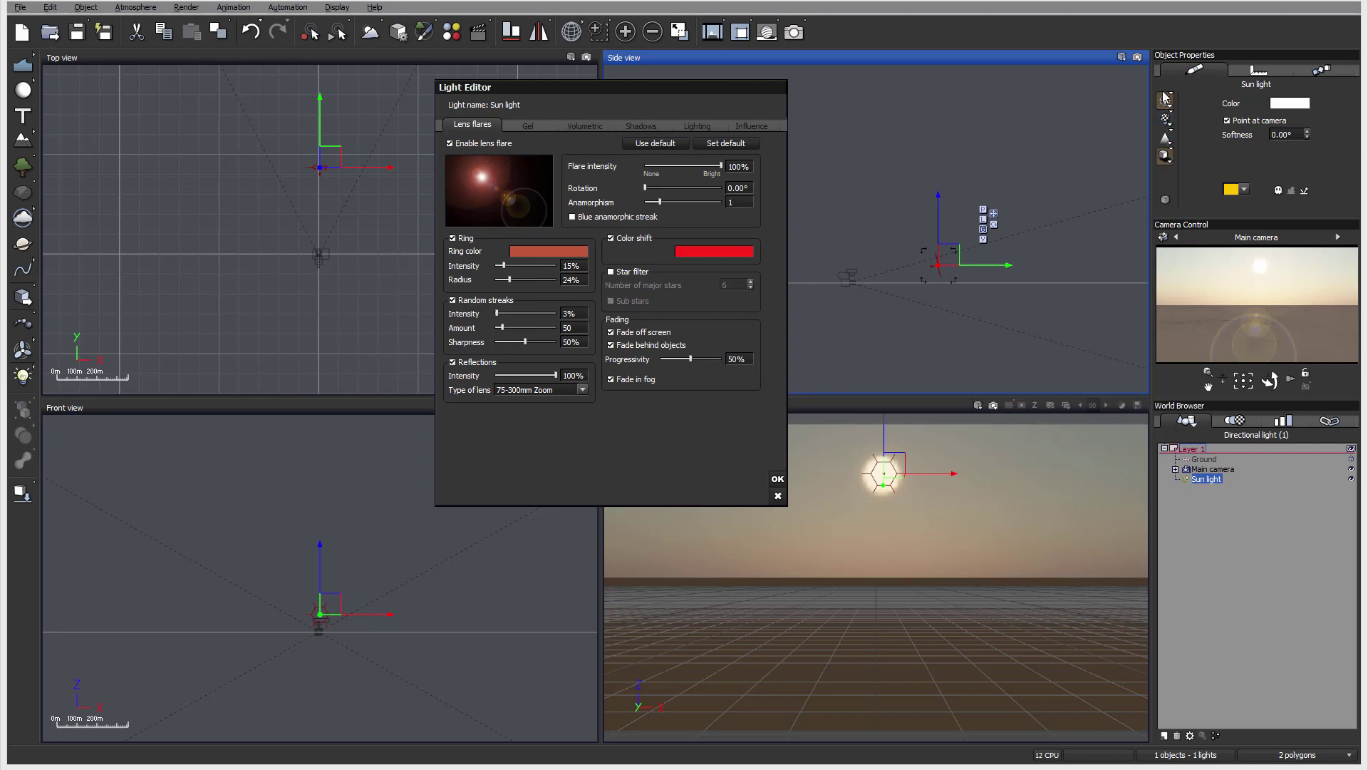
- Browse the Light Editor's Gel, Volumetric, Shadows, Attenuation and Influence pages, ending on Lens flares
left_click(527, 126)
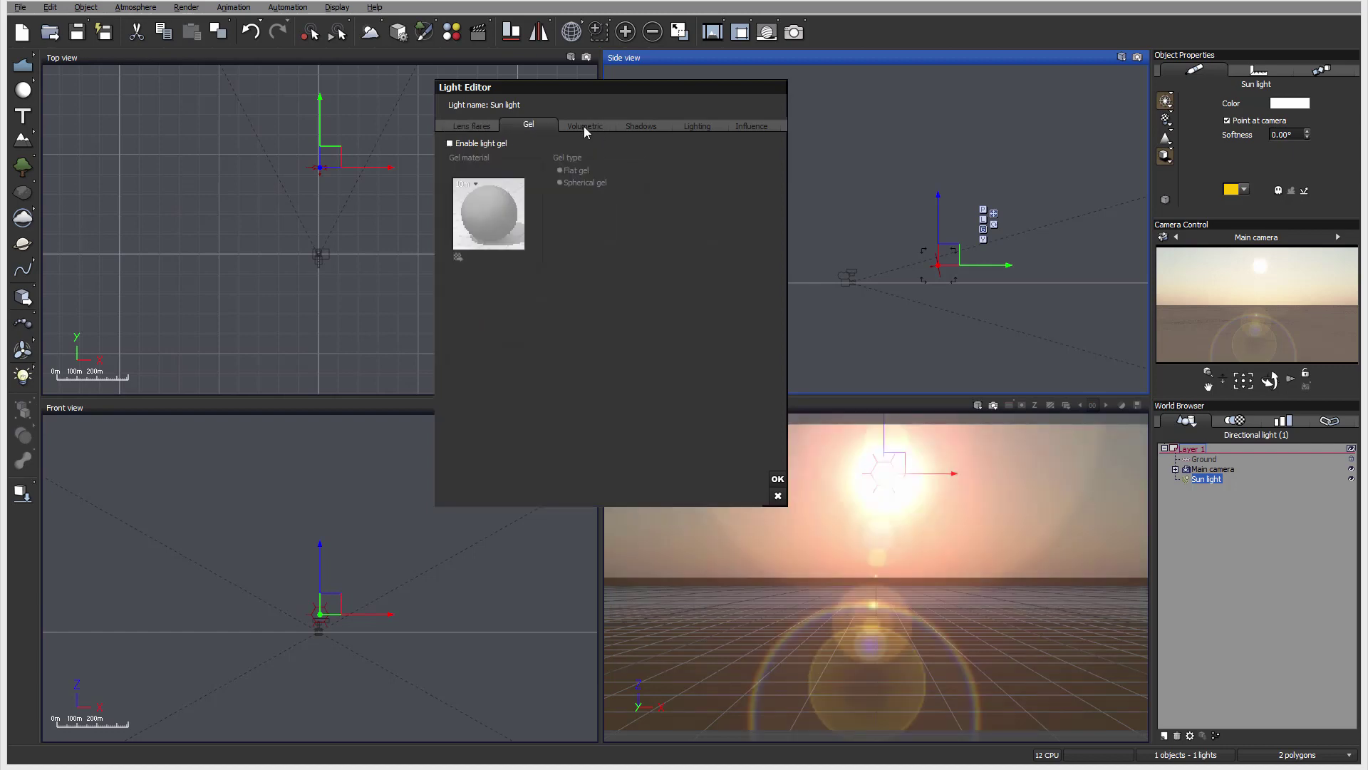
left_click(585, 126)
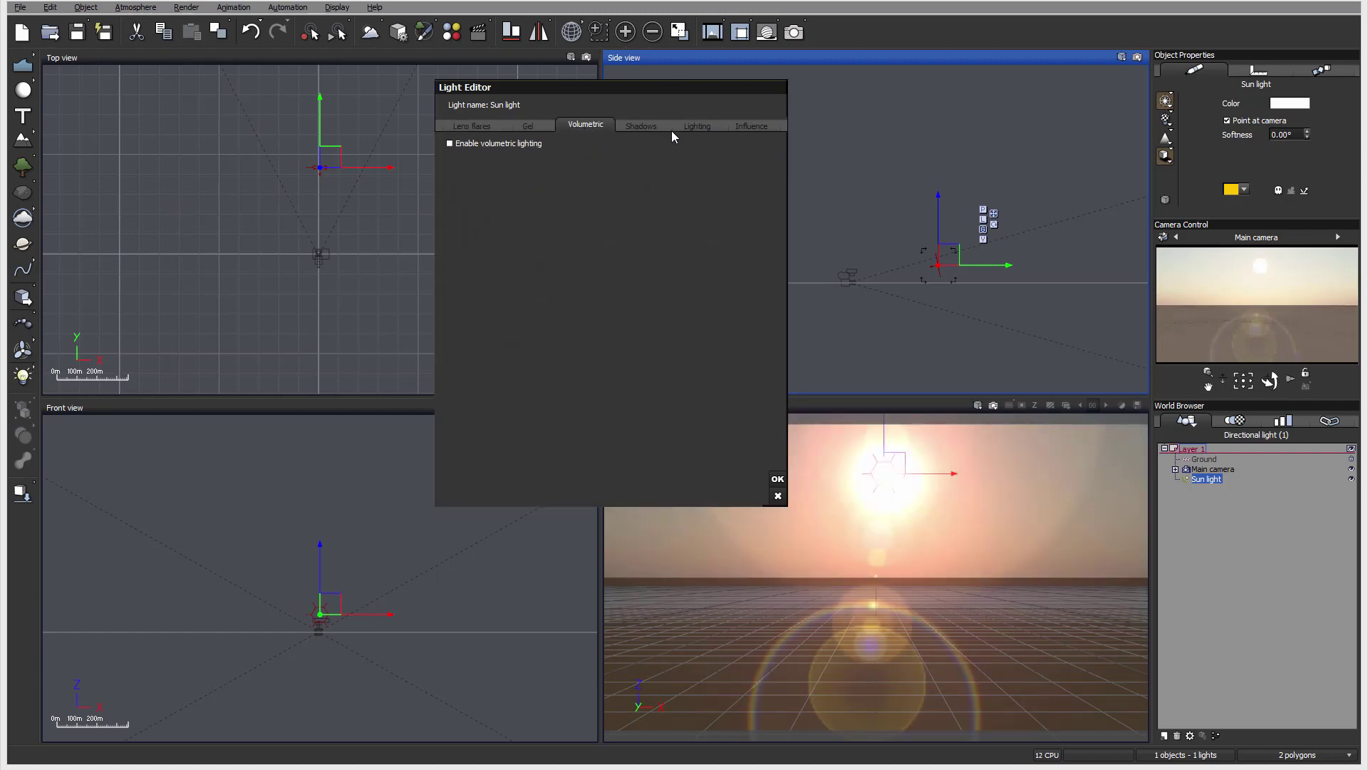
left_click(641, 126)
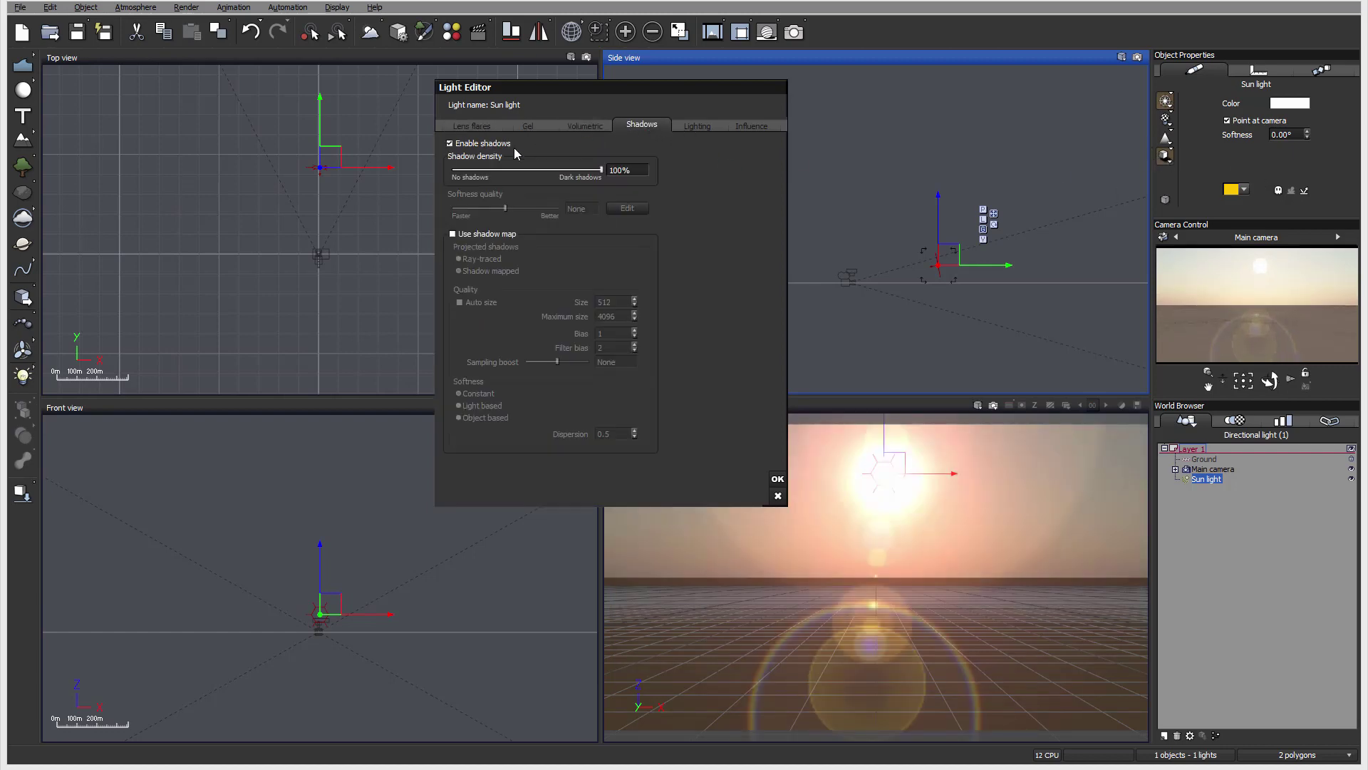
left_click(699, 130)
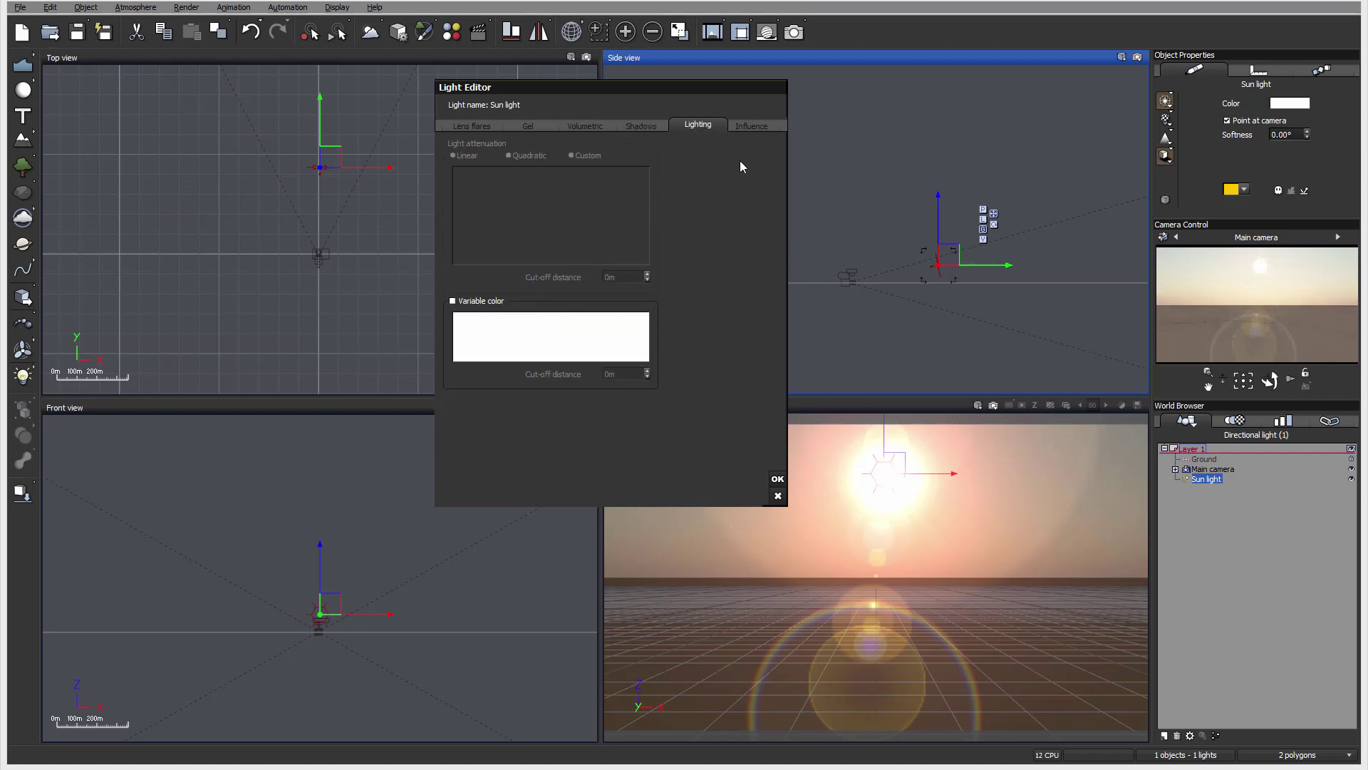
left_click(752, 124)
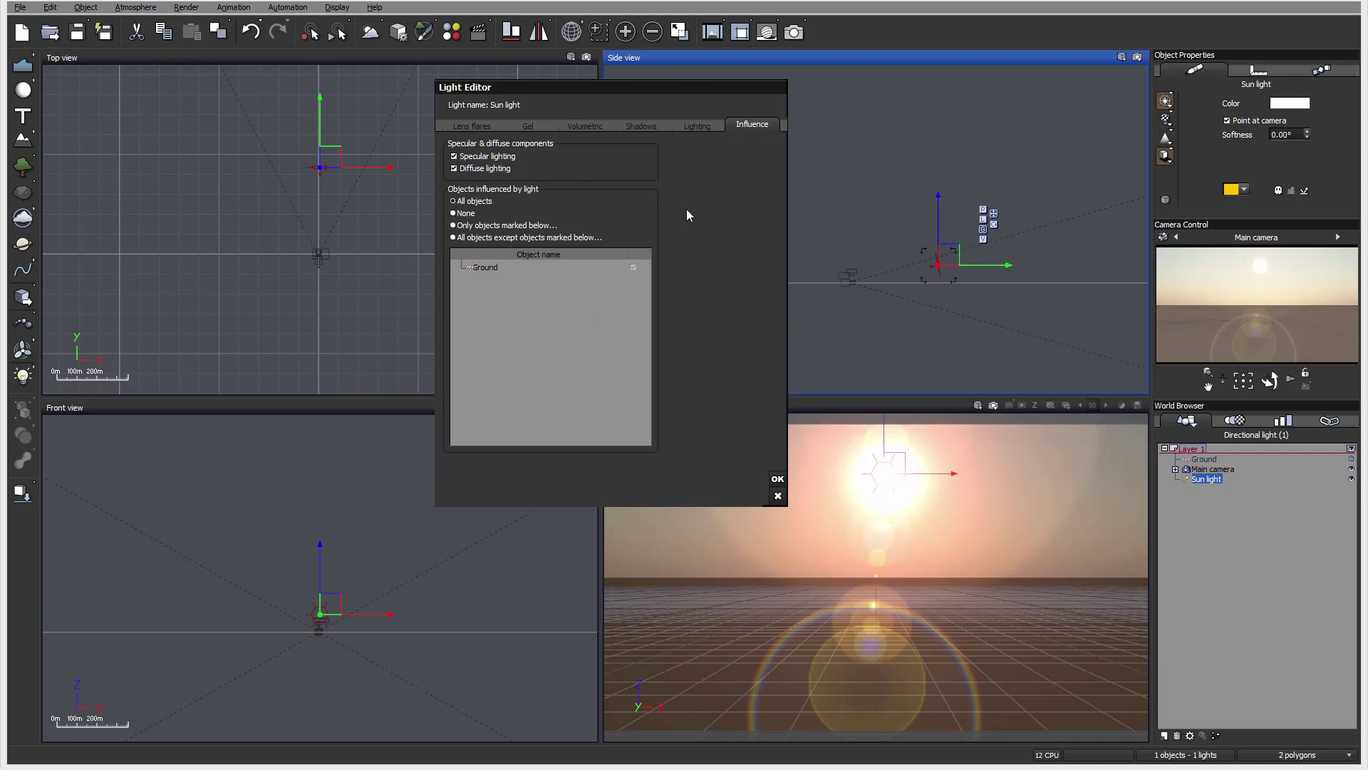
left_click(459, 126)
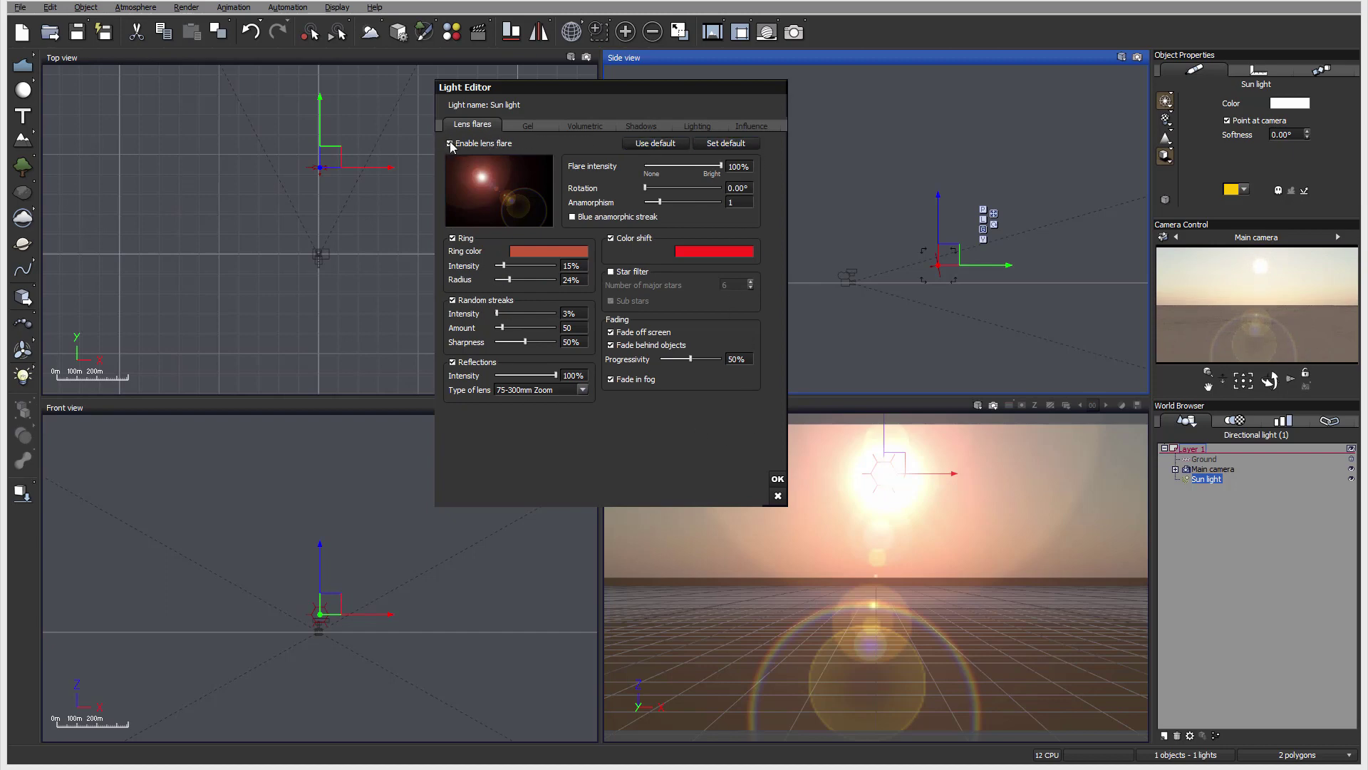
- Toggle the lens flare off and on, then adjust its flare intensity and rotation
left_click(450, 143)
left_click(449, 144)
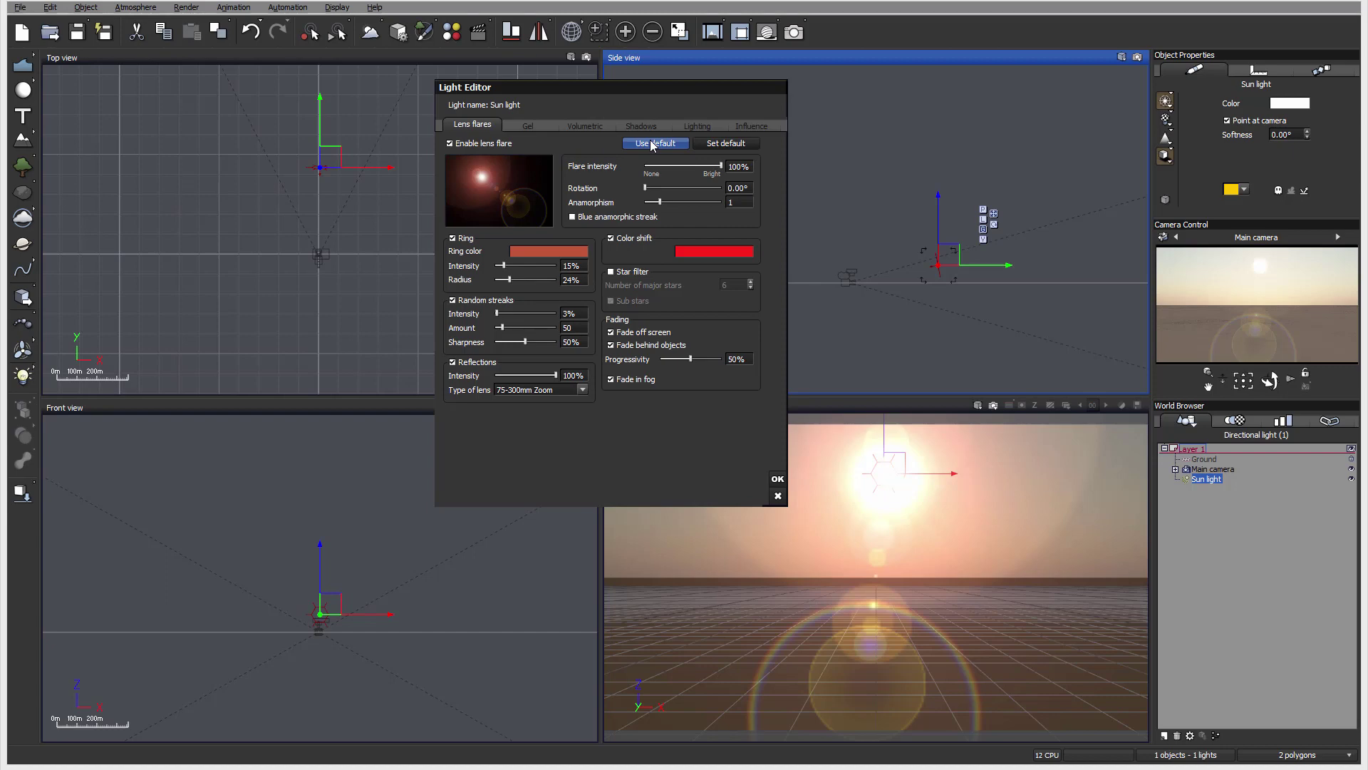
mouse_move(721, 166)
left_mouse_down()
mouse_move(645, 166)
mouse_move(721, 167)
left_mouse_up()
mouse_move(647, 189)
left_mouse_down()
mouse_move(706, 188)
mouse_move(650, 188)
mouse_move(713, 202)
mouse_move(663, 203)
left_mouse_up()
- Add a blue anamorphic streak and set the flare anamorphism to 1.04
left_click(573, 217)
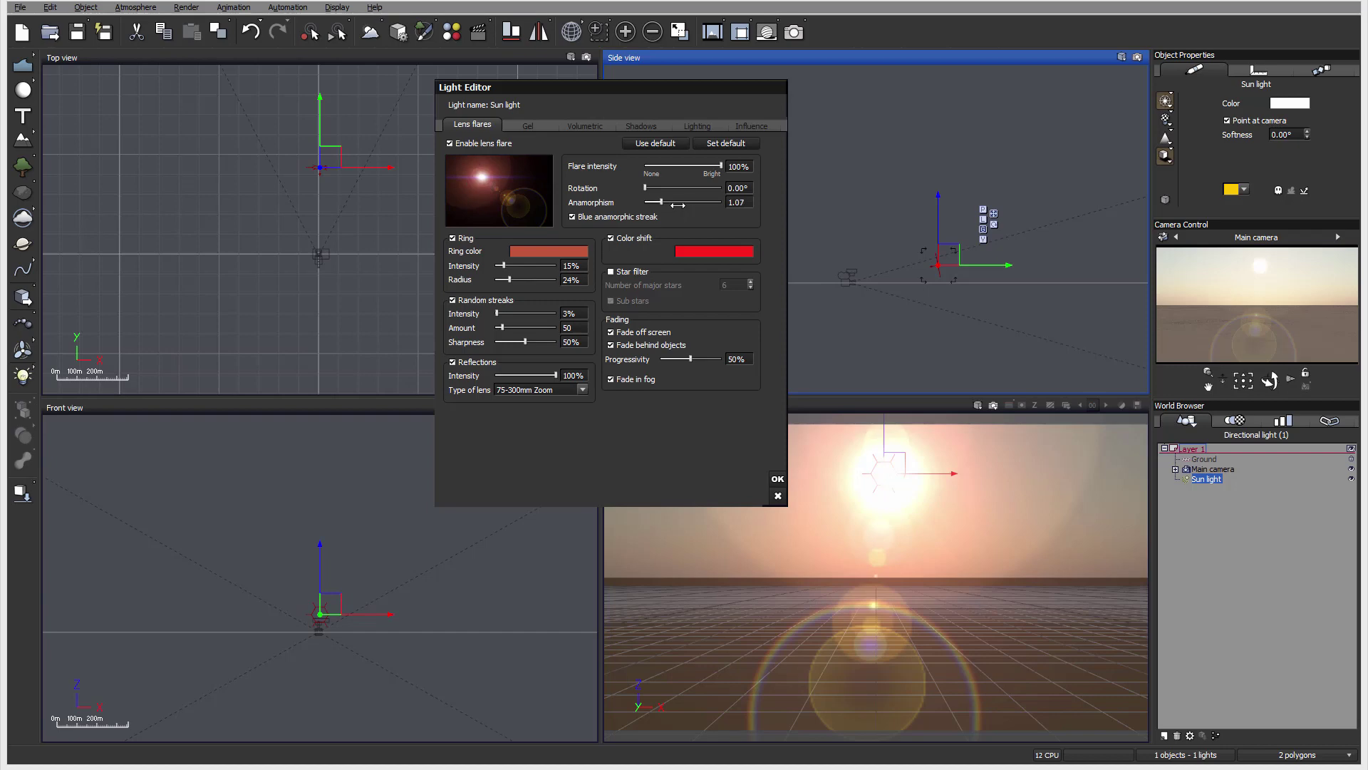
left_click_drag(678, 206, 676, 205)
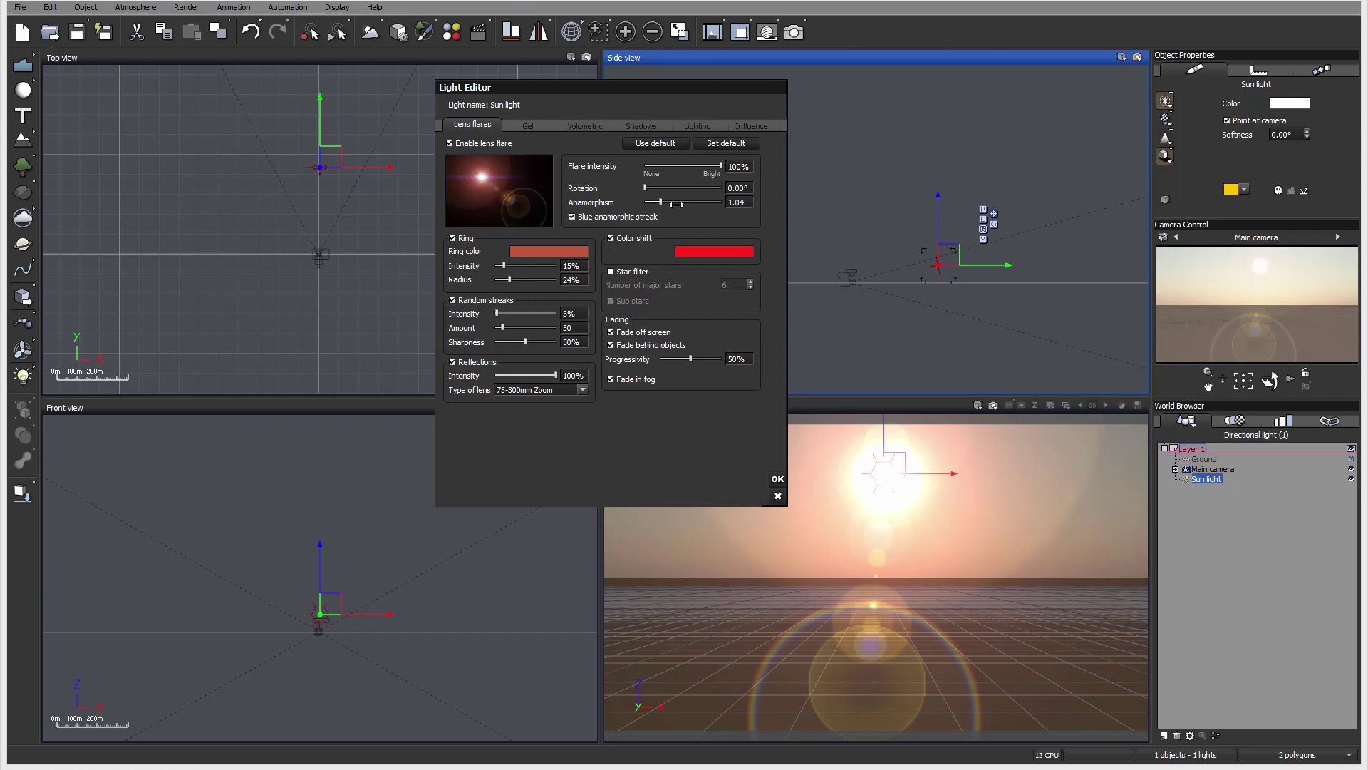
left_click(588, 216)
left_click(578, 219)
- Toggle the flare's ring off and on and raise its intensity to about 75%
left_click(460, 238)
left_click(459, 238)
left_click(469, 238)
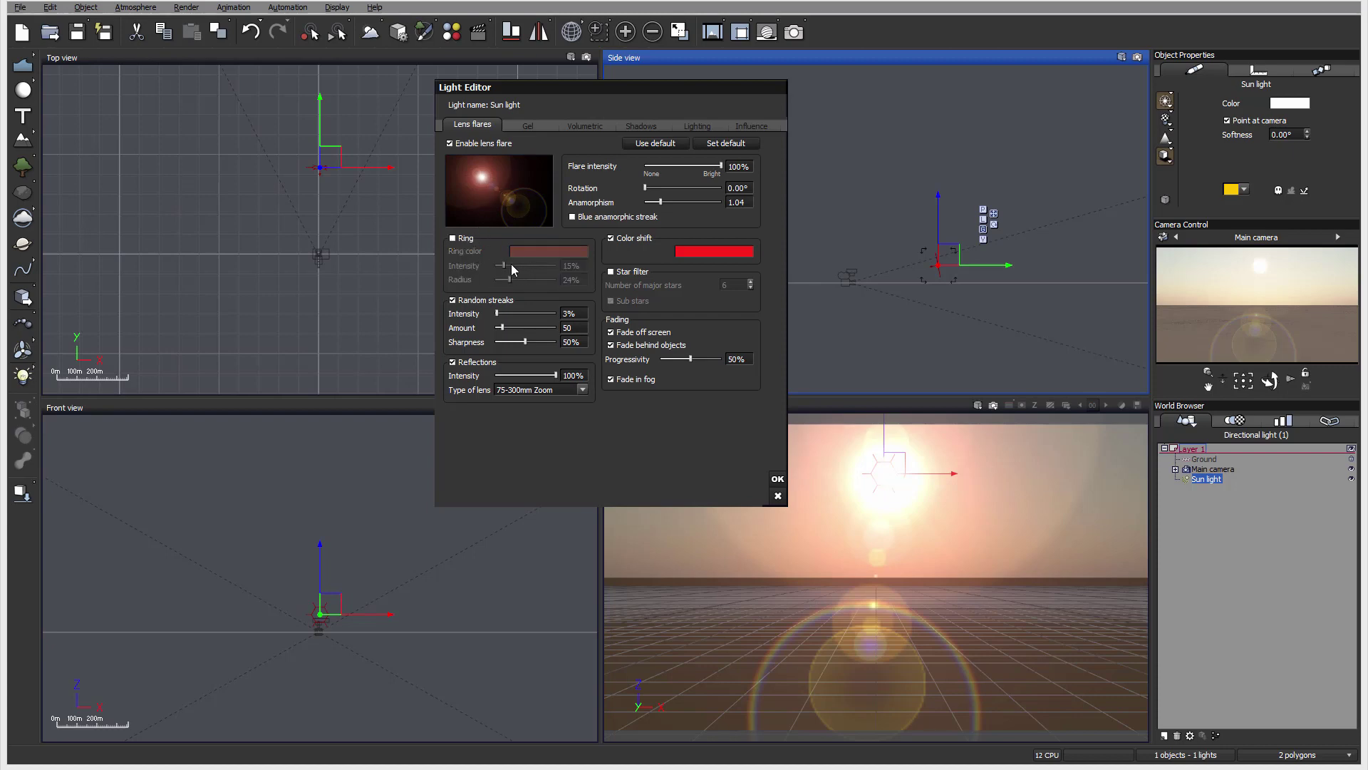
left_click(470, 240)
left_click_drag(502, 265, 554, 265)
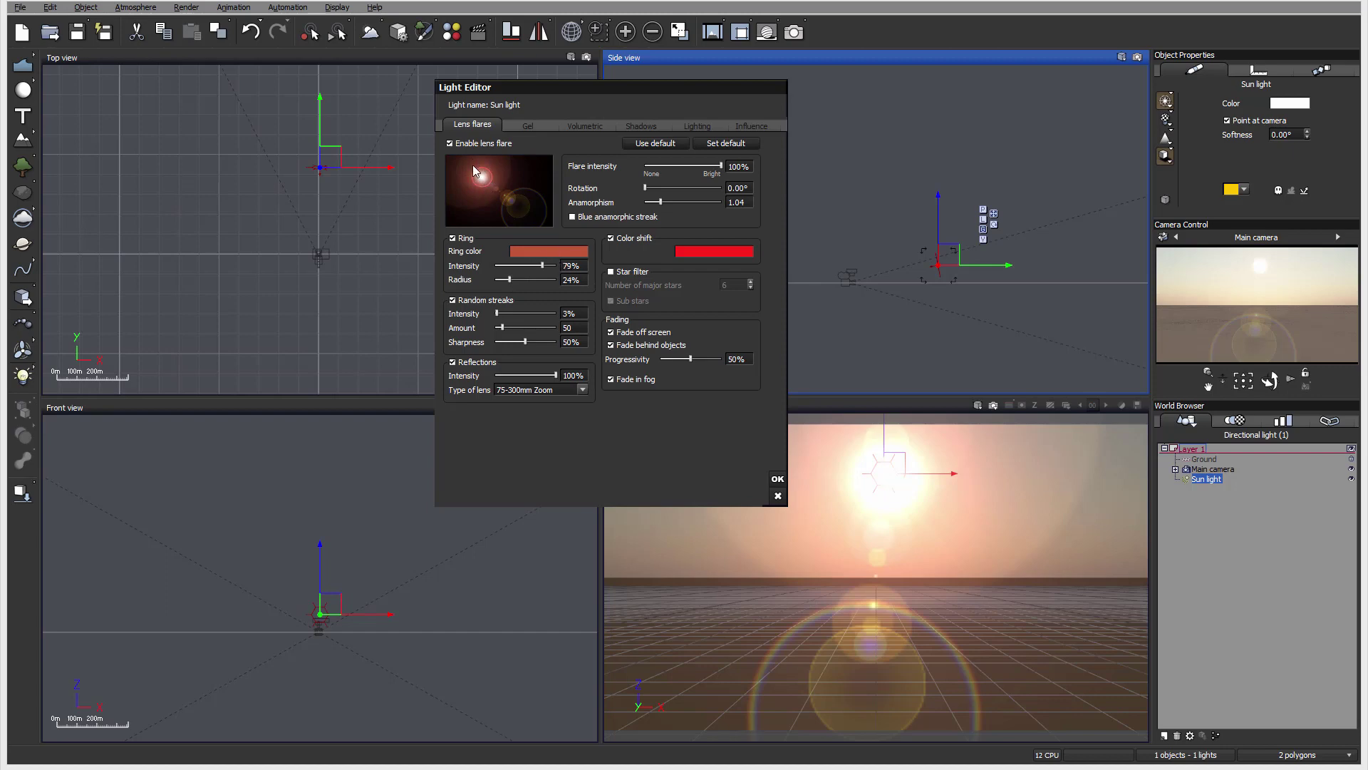
mouse_move(542, 266)
left_mouse_down()
mouse_move(510, 278)
mouse_move(525, 265)
left_mouse_up()
- Set random streaks to 90% intensity and switch the ring off
left_click(453, 300)
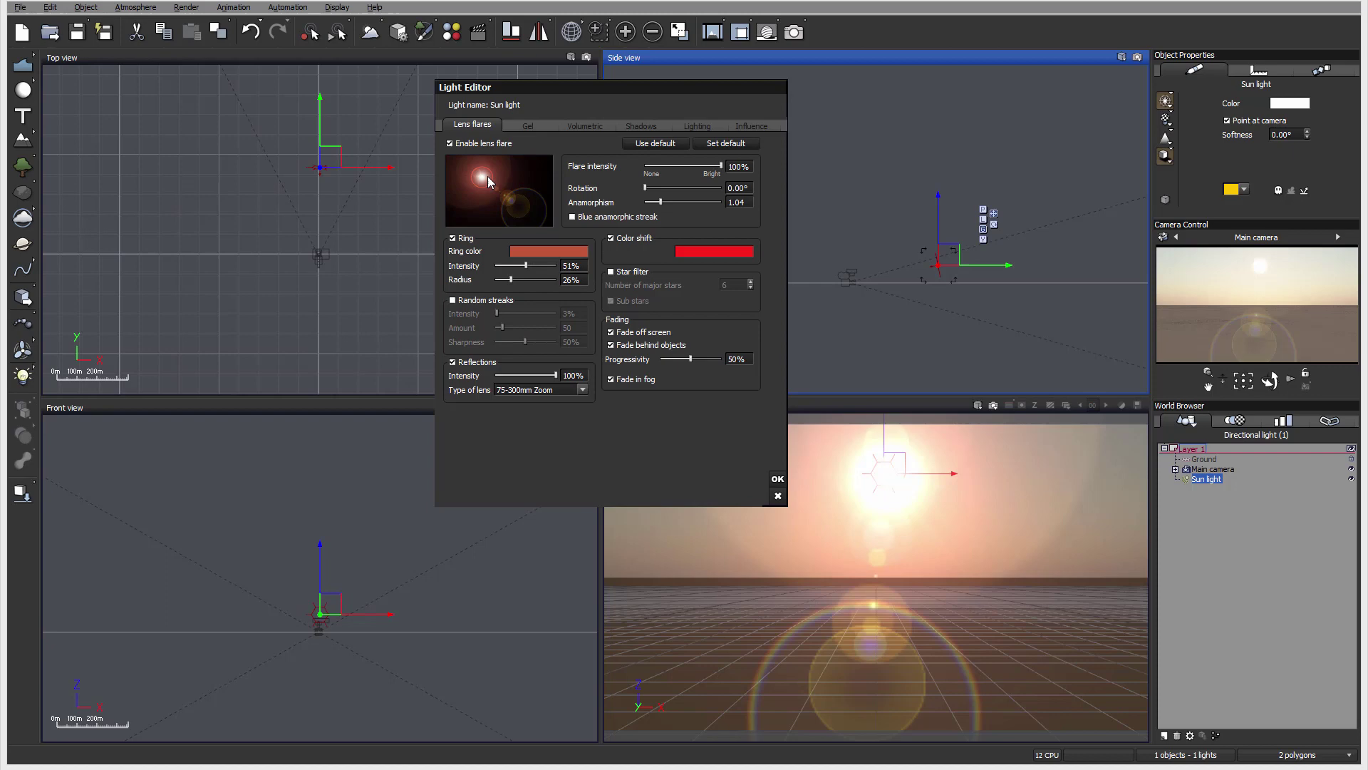
left_click(468, 300)
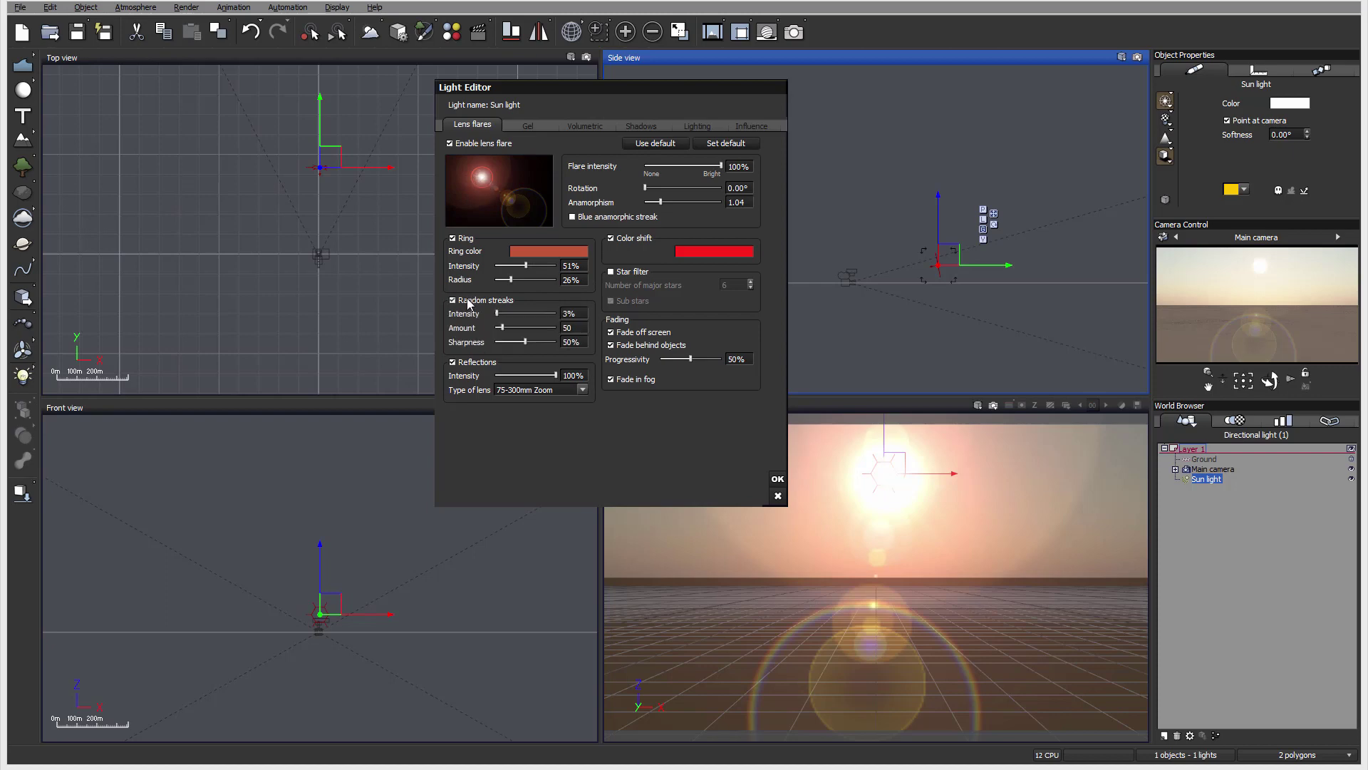
left_click_drag(497, 313, 550, 314)
left_click(461, 241)
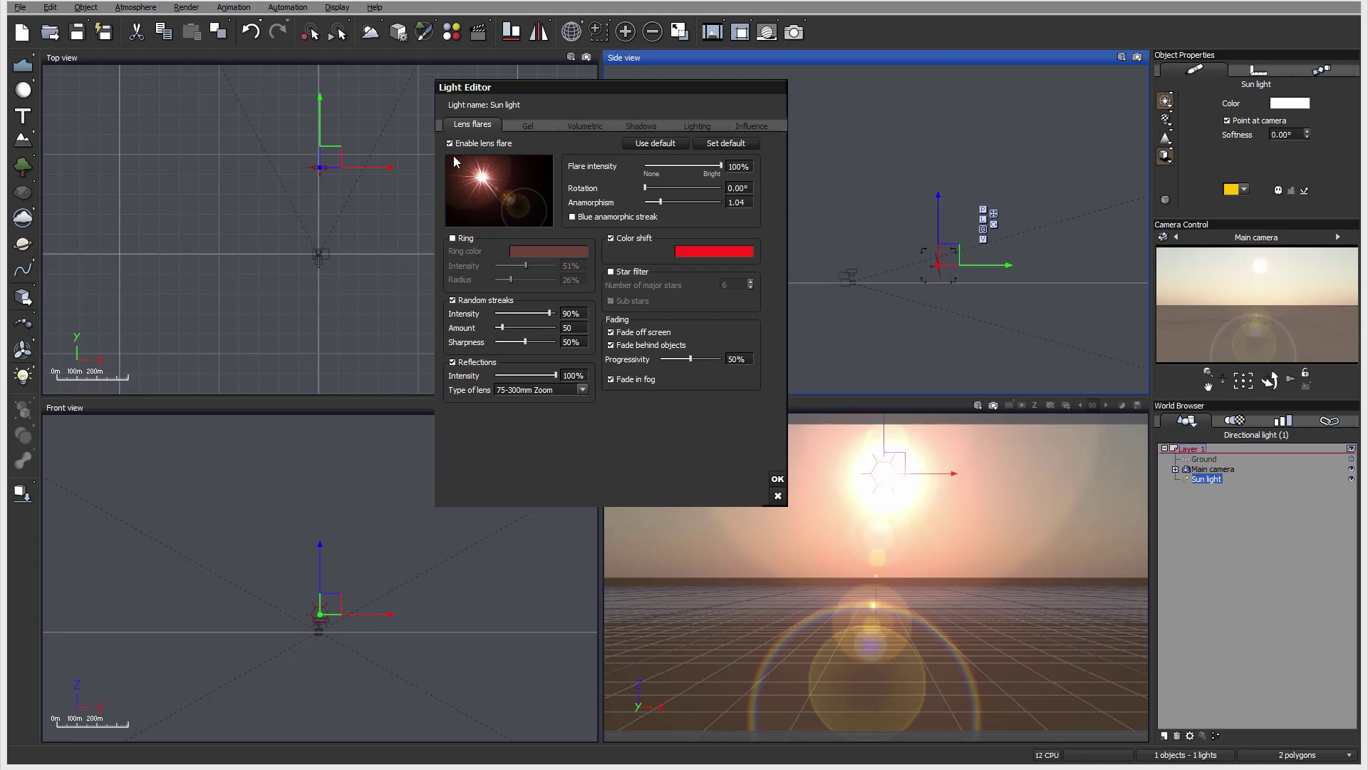
- Keep the colour shift on and pick light blue as its colour
left_click(613, 240)
left_click(615, 243)
left_click(745, 251)
left_click(731, 271)
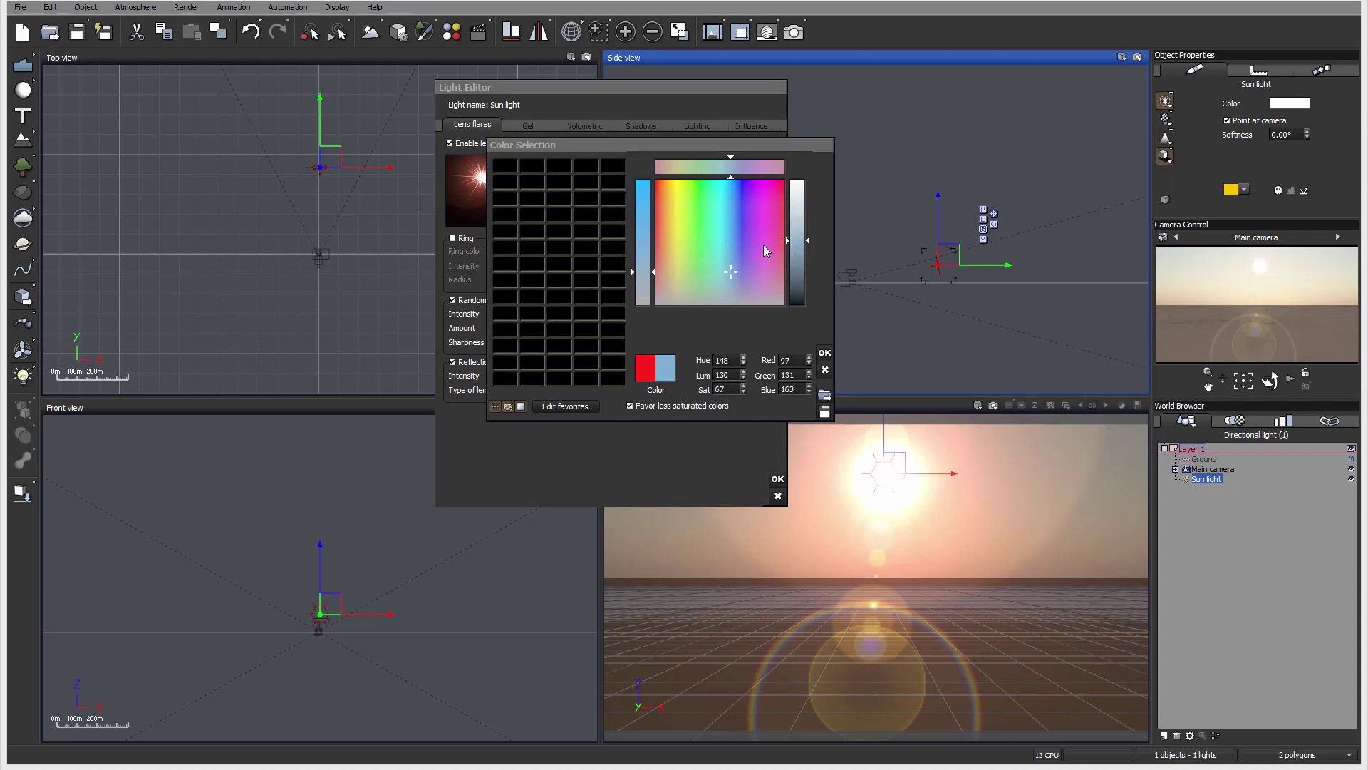
- Apply light blue colour shift, add a star filter with 8 major stars, disable random streaks and off-screen fading
left_click(825, 352)
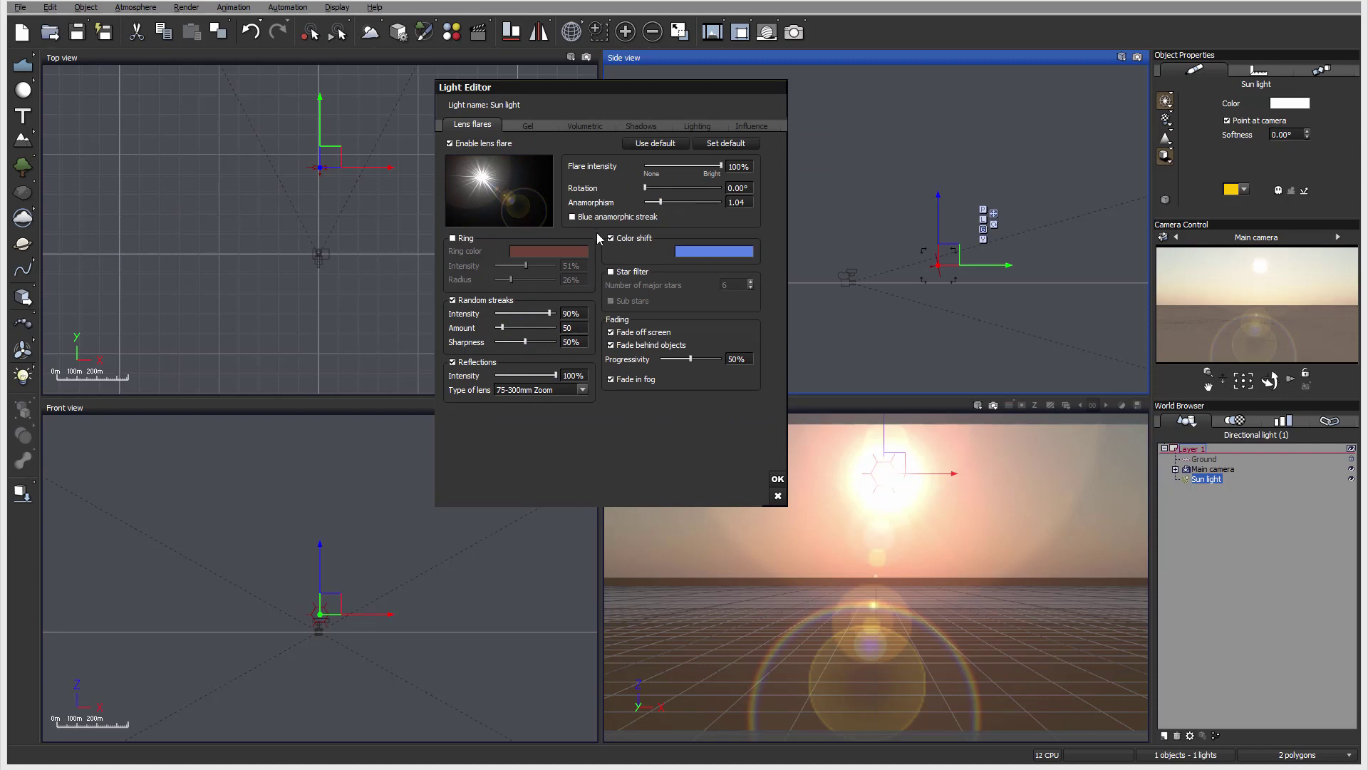
left_click(617, 272)
left_click(482, 298)
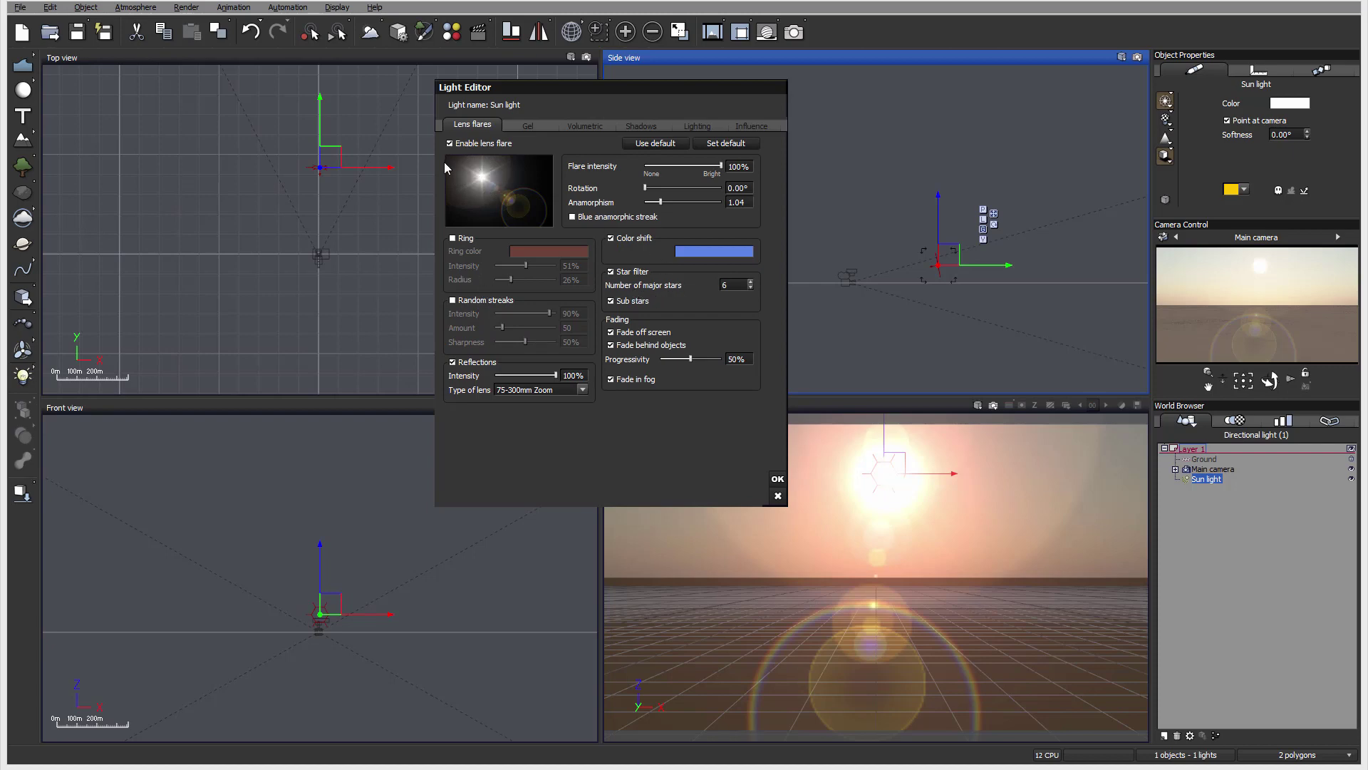
double_click(725, 289)
type("8")
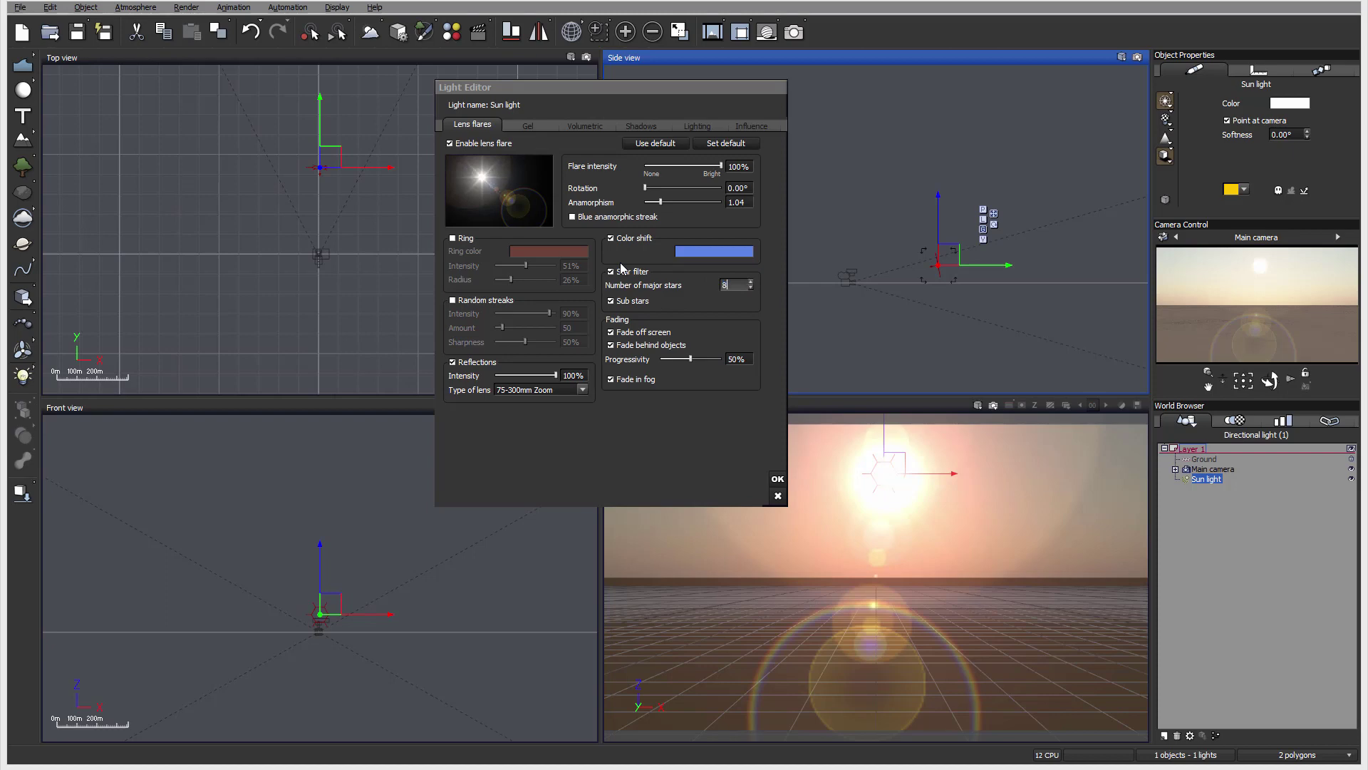
left_click(611, 332)
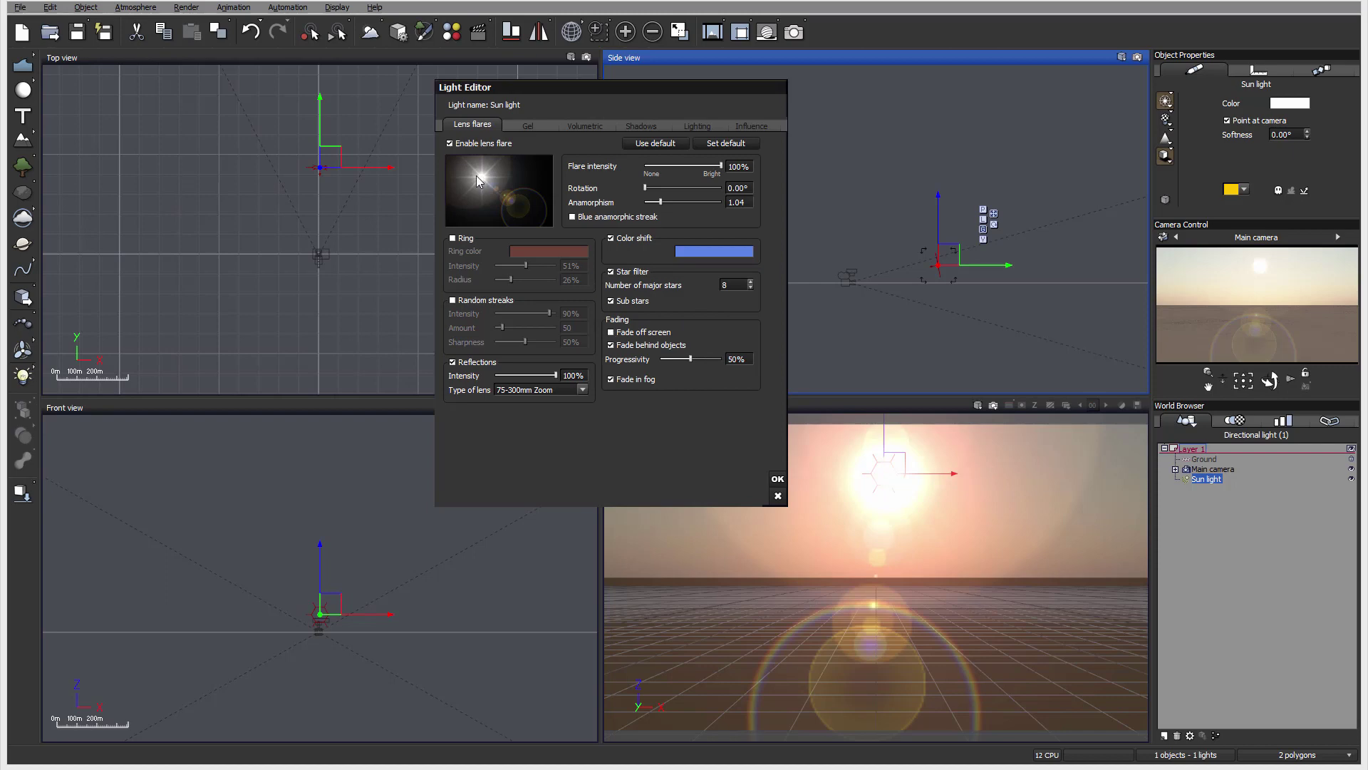
- Re-enable Fade off screen and keep Fade behind objects ticked in the Fading group
left_click(625, 332)
left_click(619, 348)
- Re-enable ring and random streaks, try 35mm, 50mm and 105mm fixed lenses, then choose Custom
left_click(452, 300)
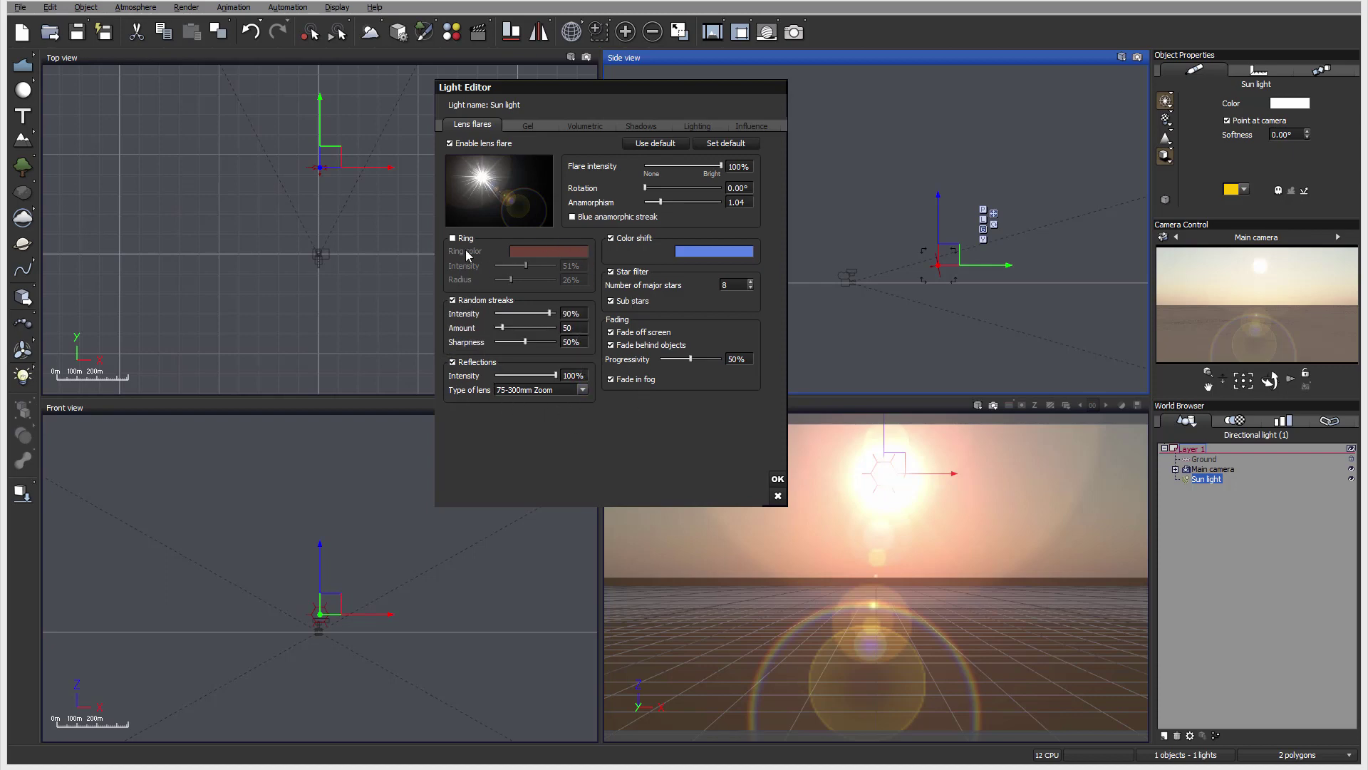
left_click(452, 238)
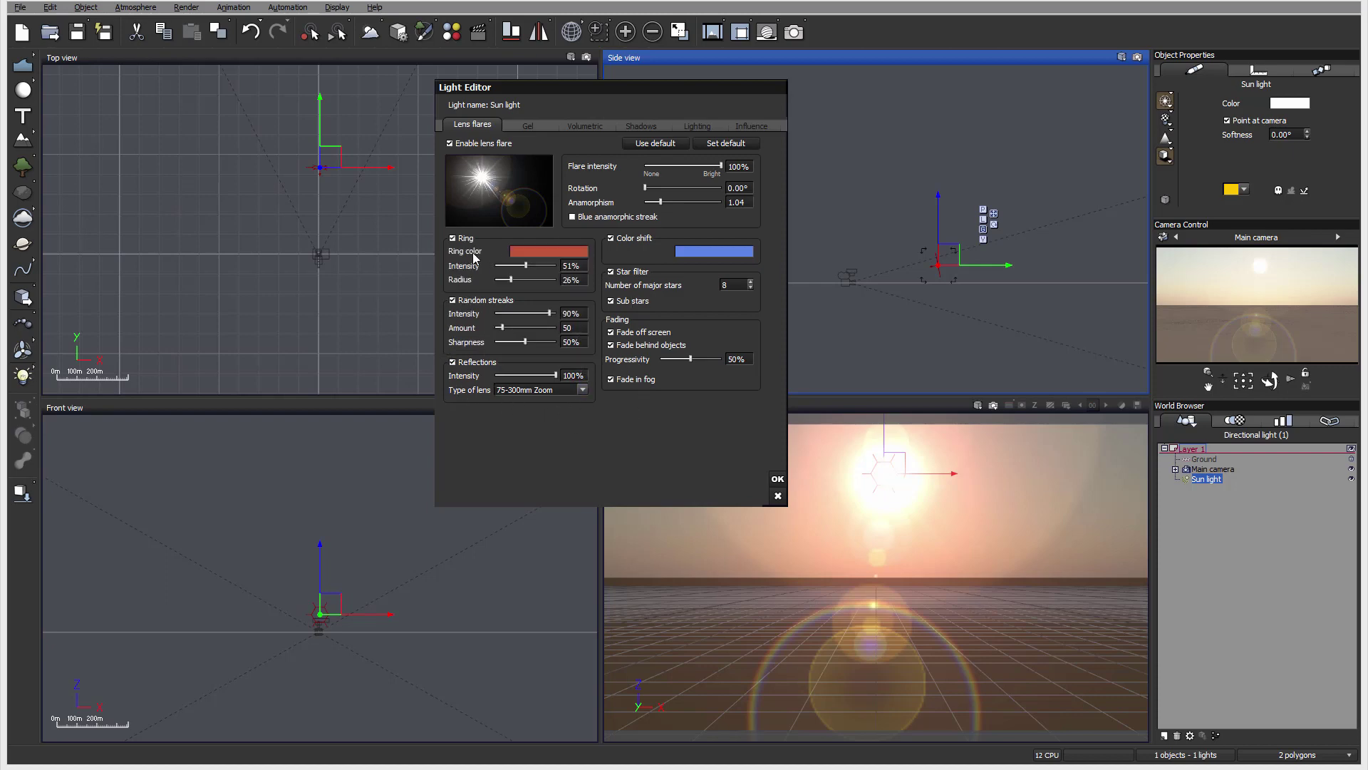
left_click(581, 390)
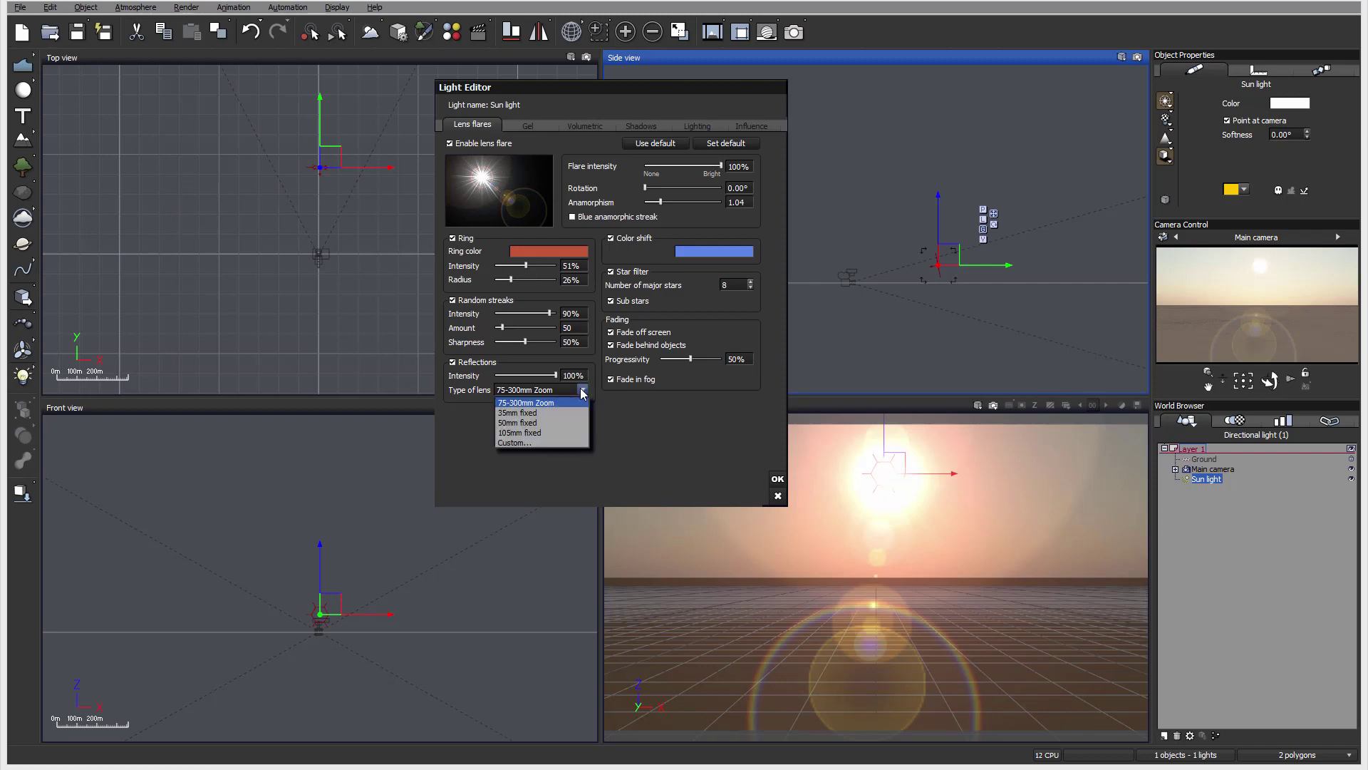
left_click(546, 414)
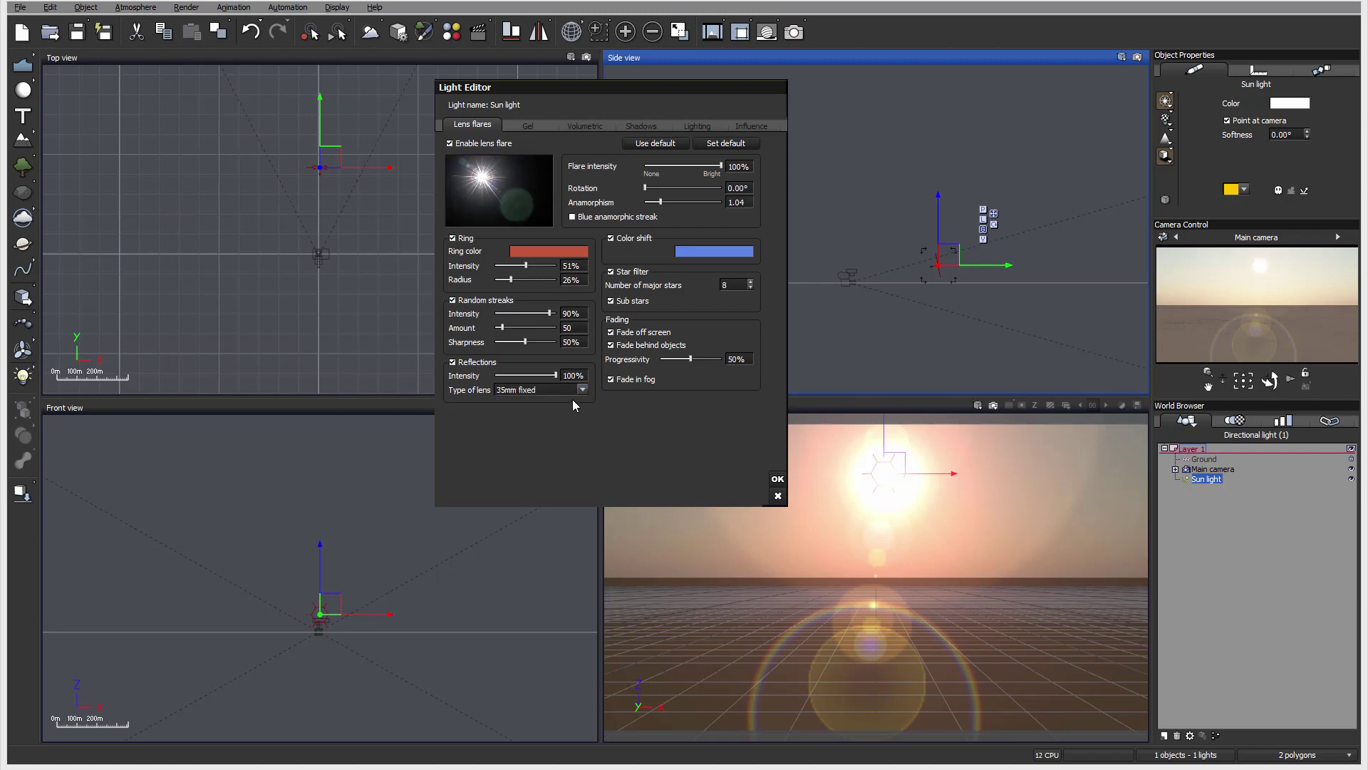
left_click(583, 389)
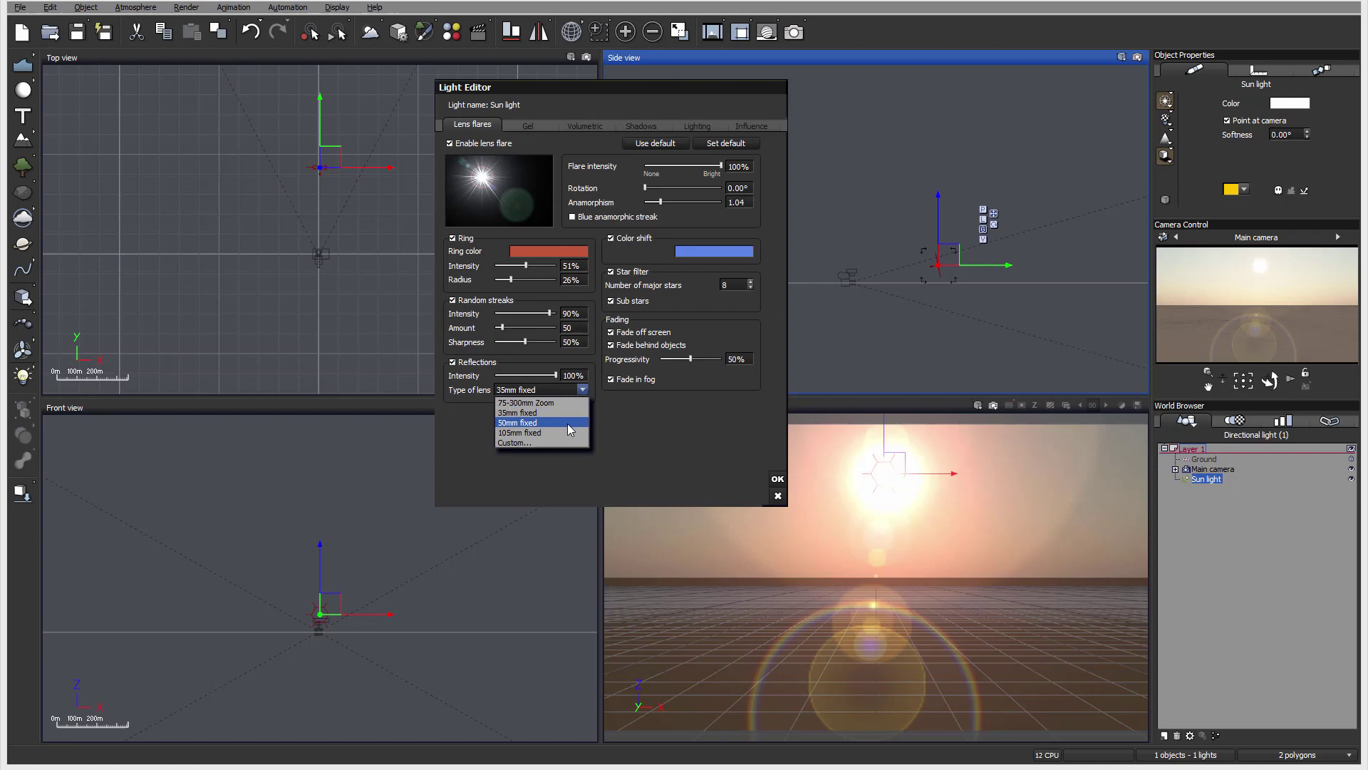
left_click(567, 422)
left_click(583, 389)
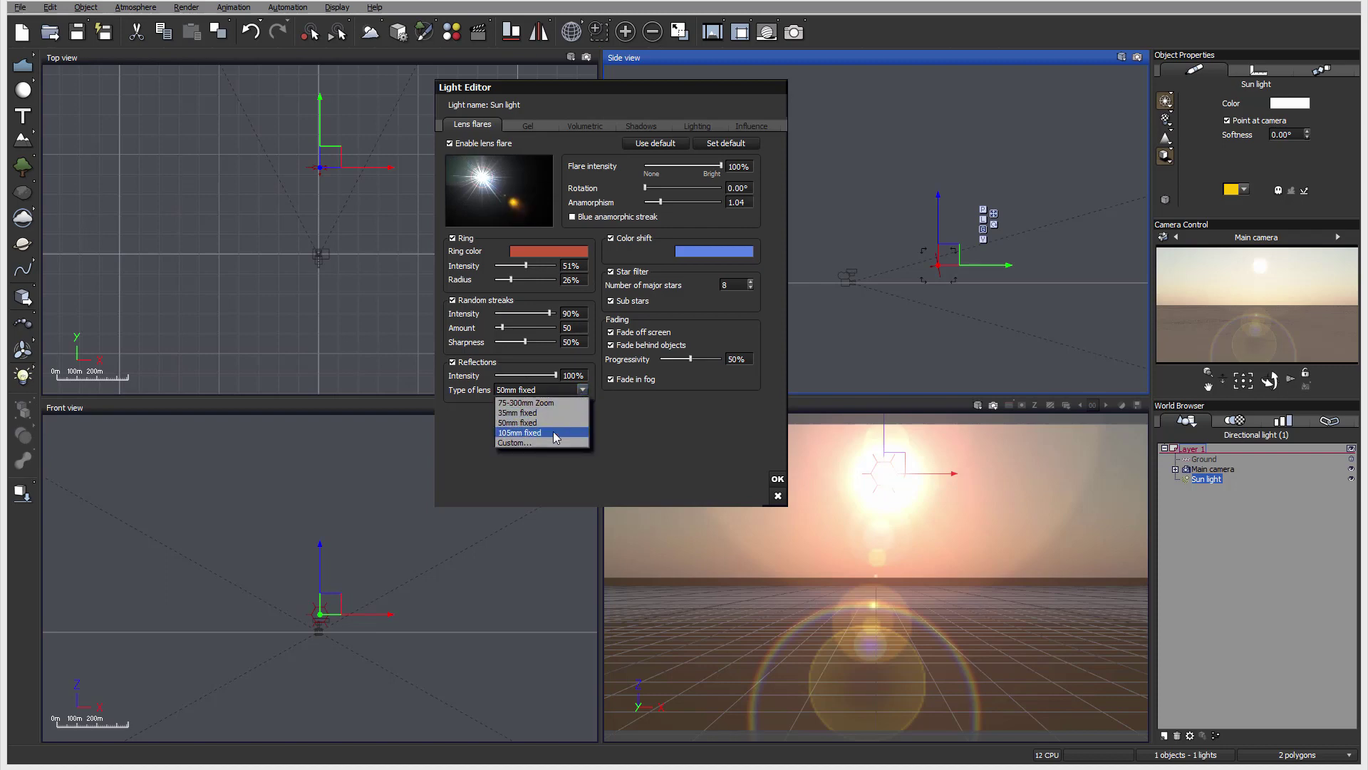
left_click(553, 430)
left_click(579, 391)
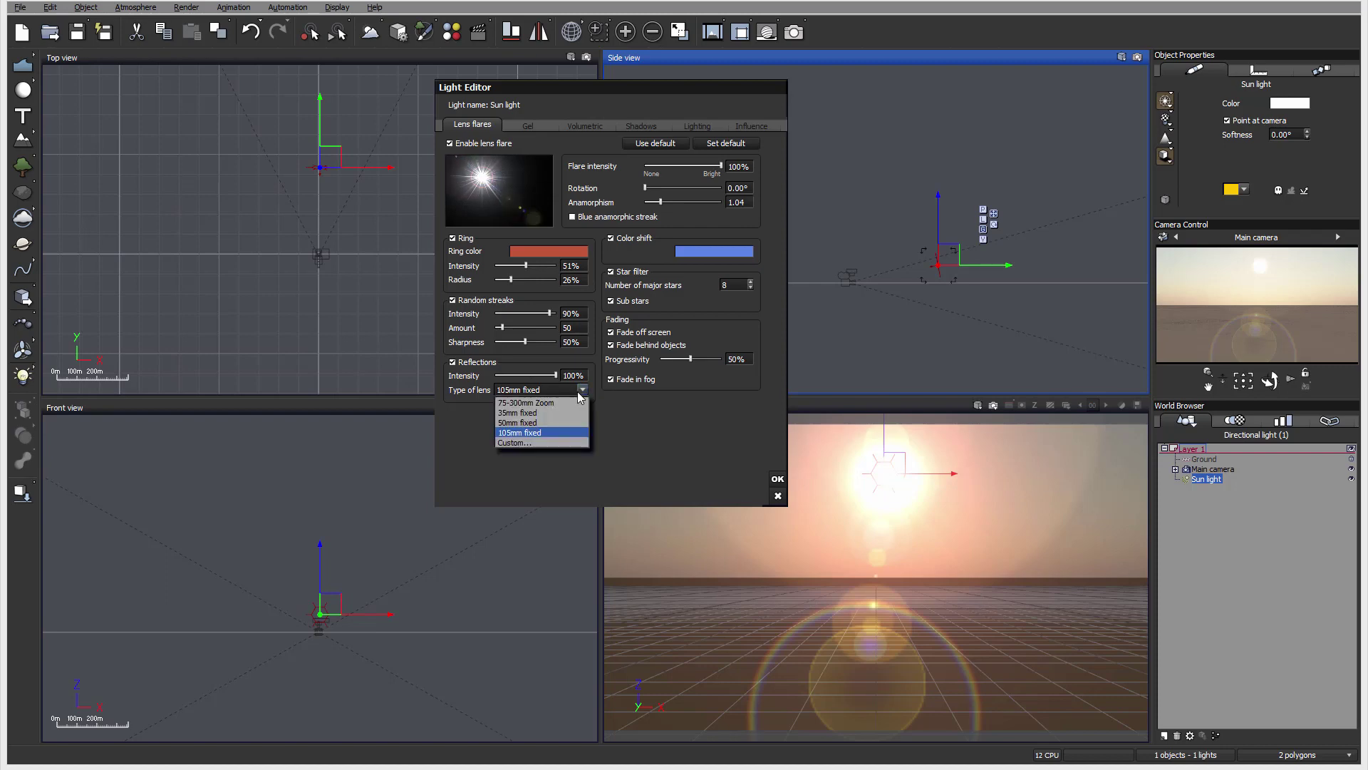
left_click(545, 442)
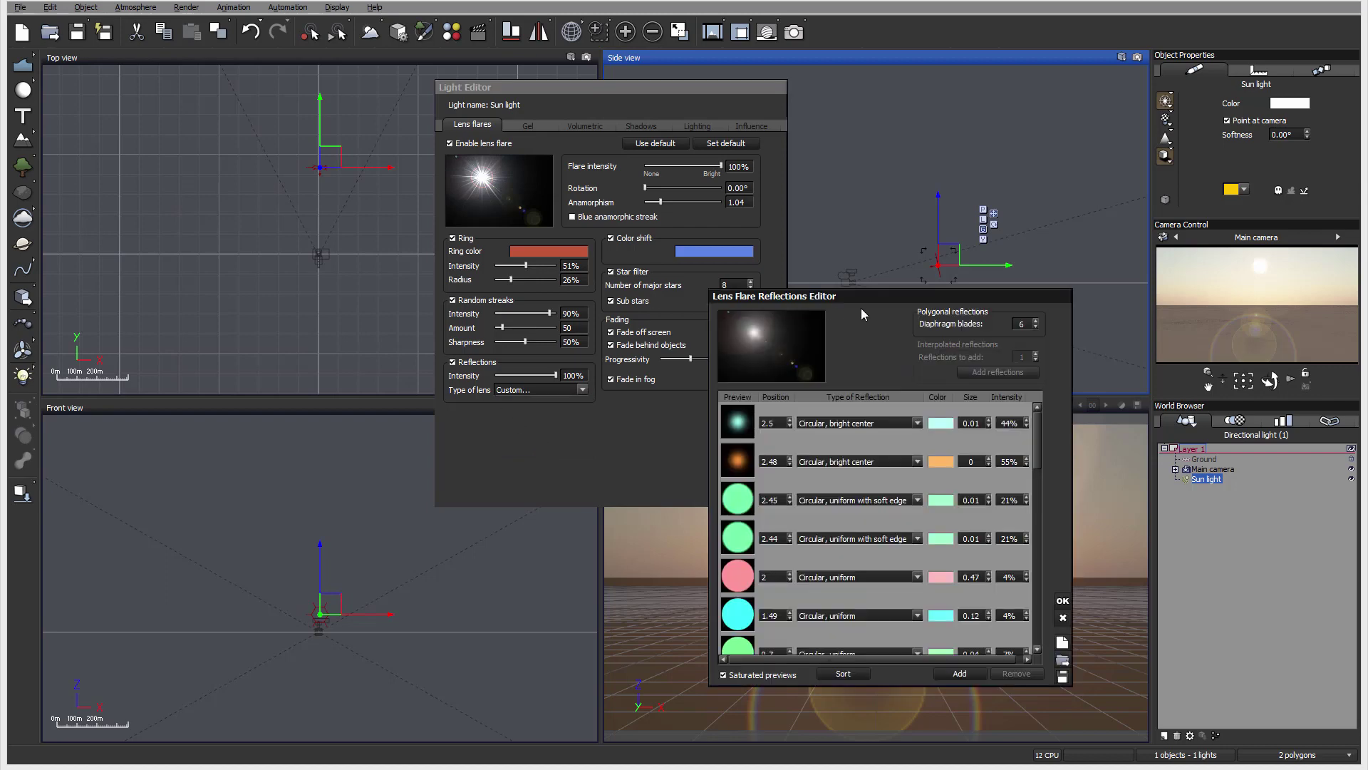
- Move the Reflections Editor aside and select the first reflection's Position value for editing
left_click_drag(861, 308, 566, 145)
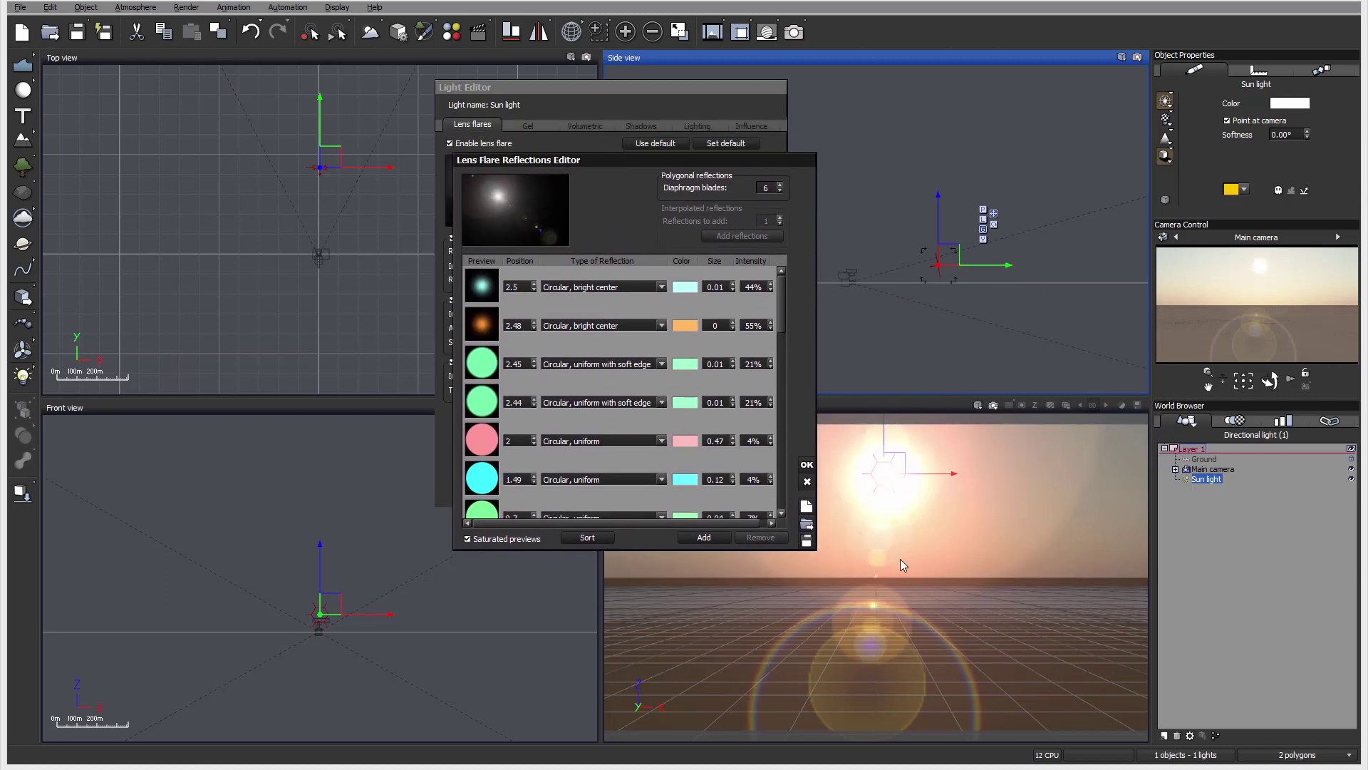
scroll(660, 312, "down", 5)
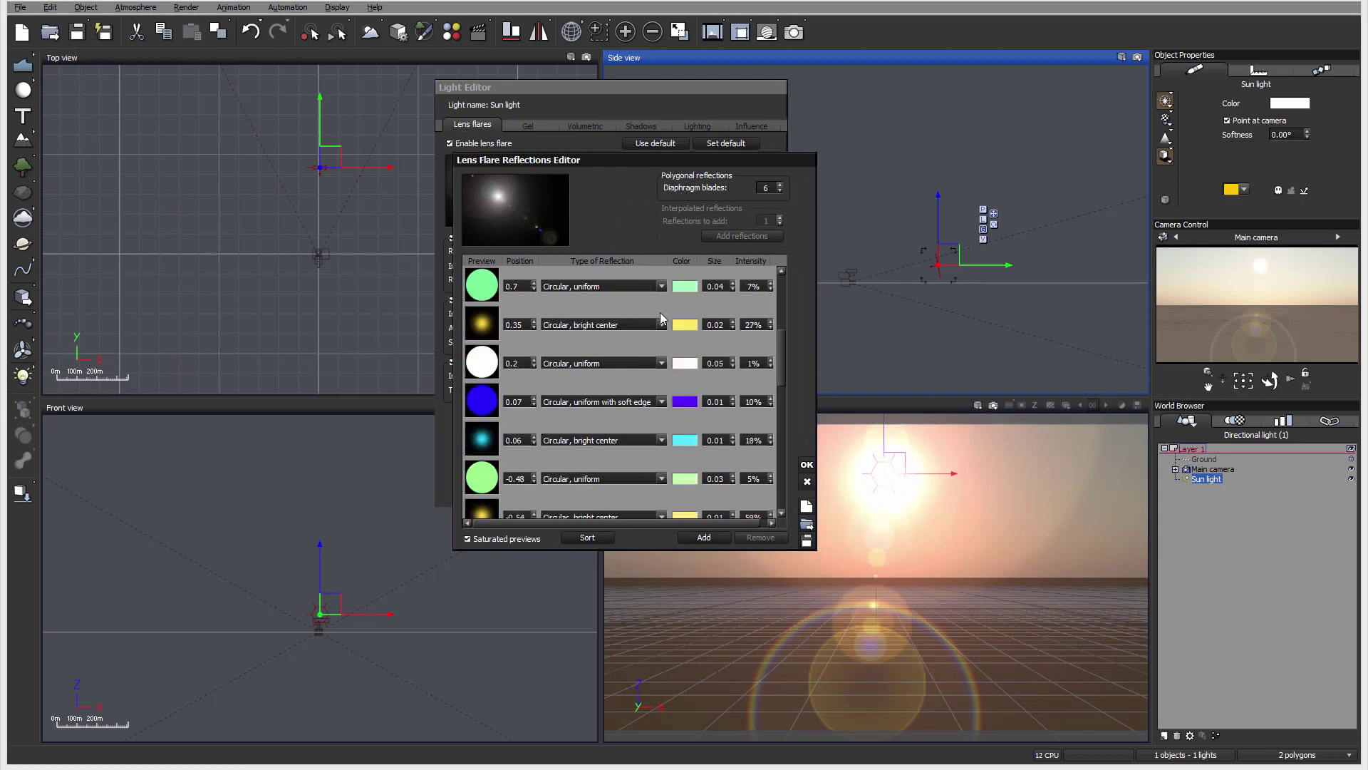
scroll(660, 312, "up", 1)
scroll(660, 312, "down", 5)
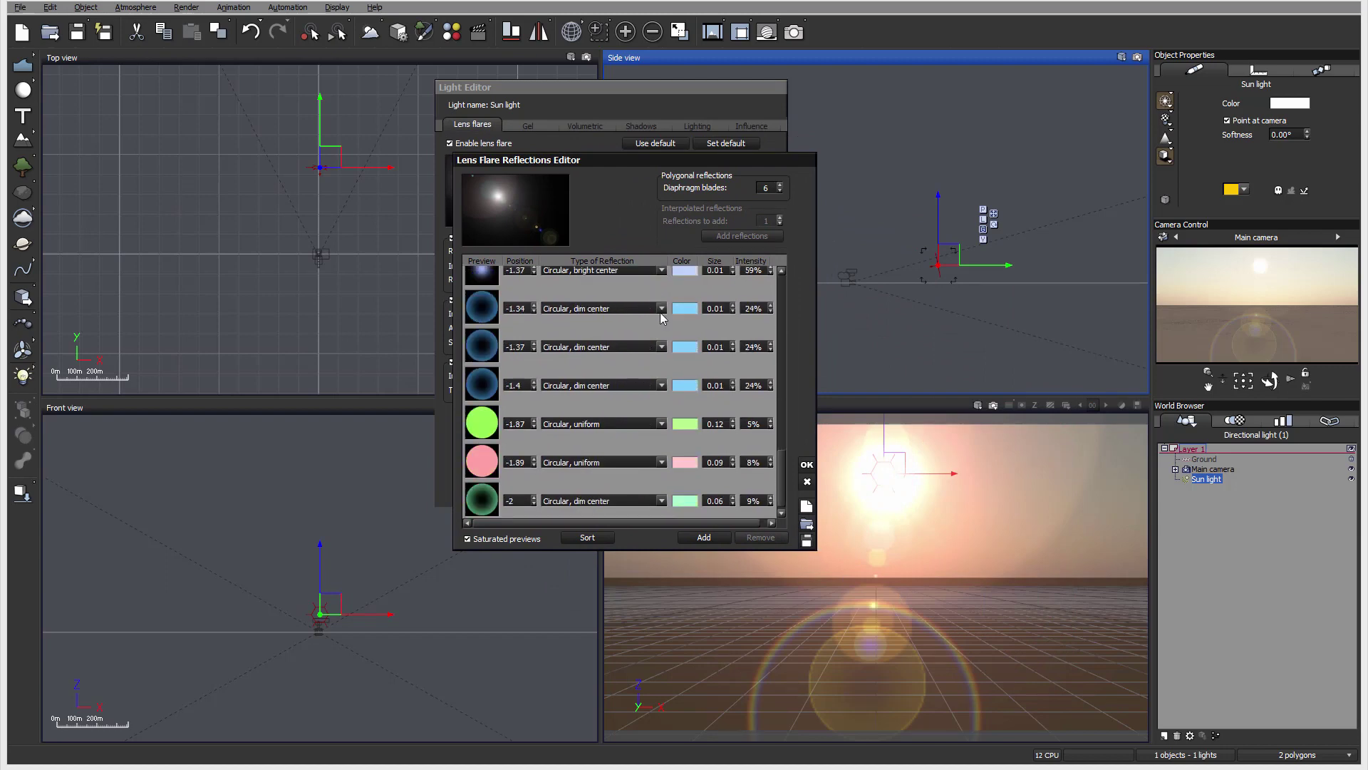
scroll(660, 319, "up", 10)
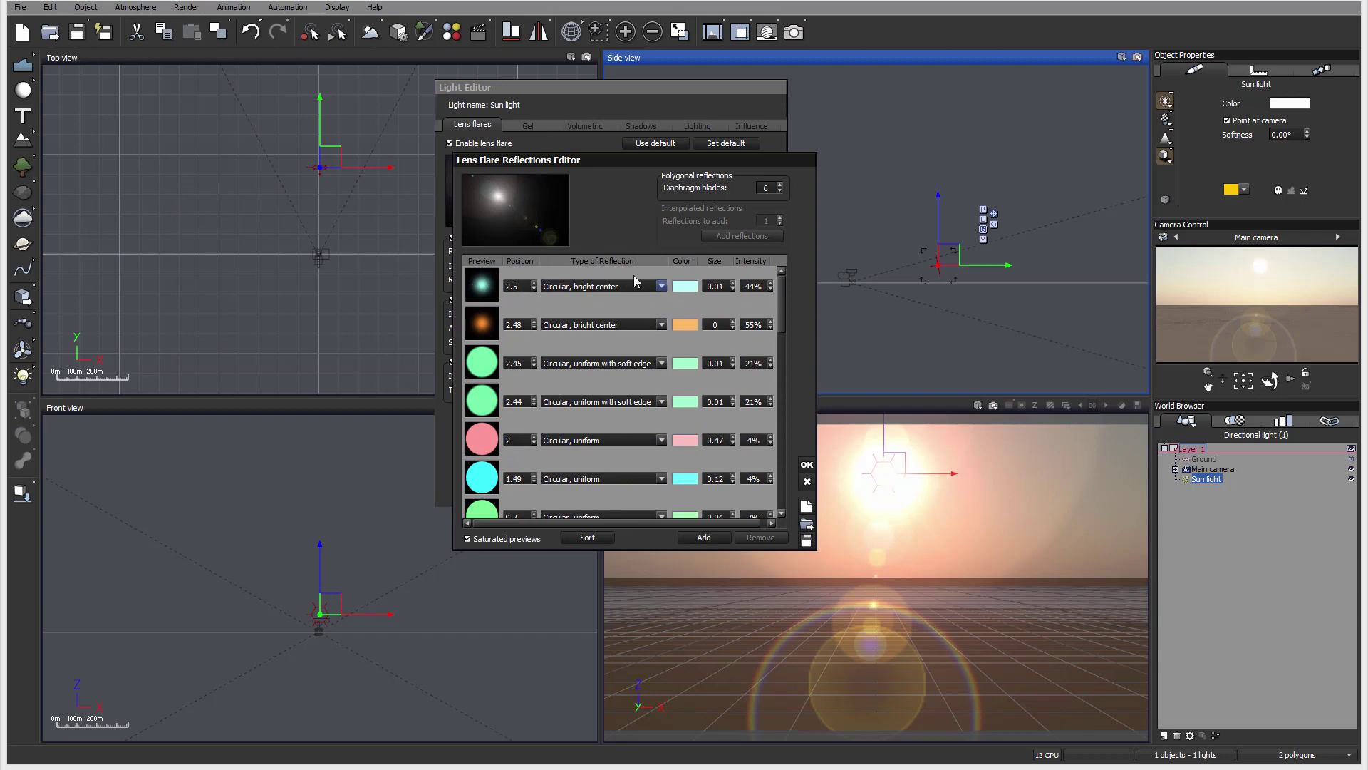
left_click(546, 271)
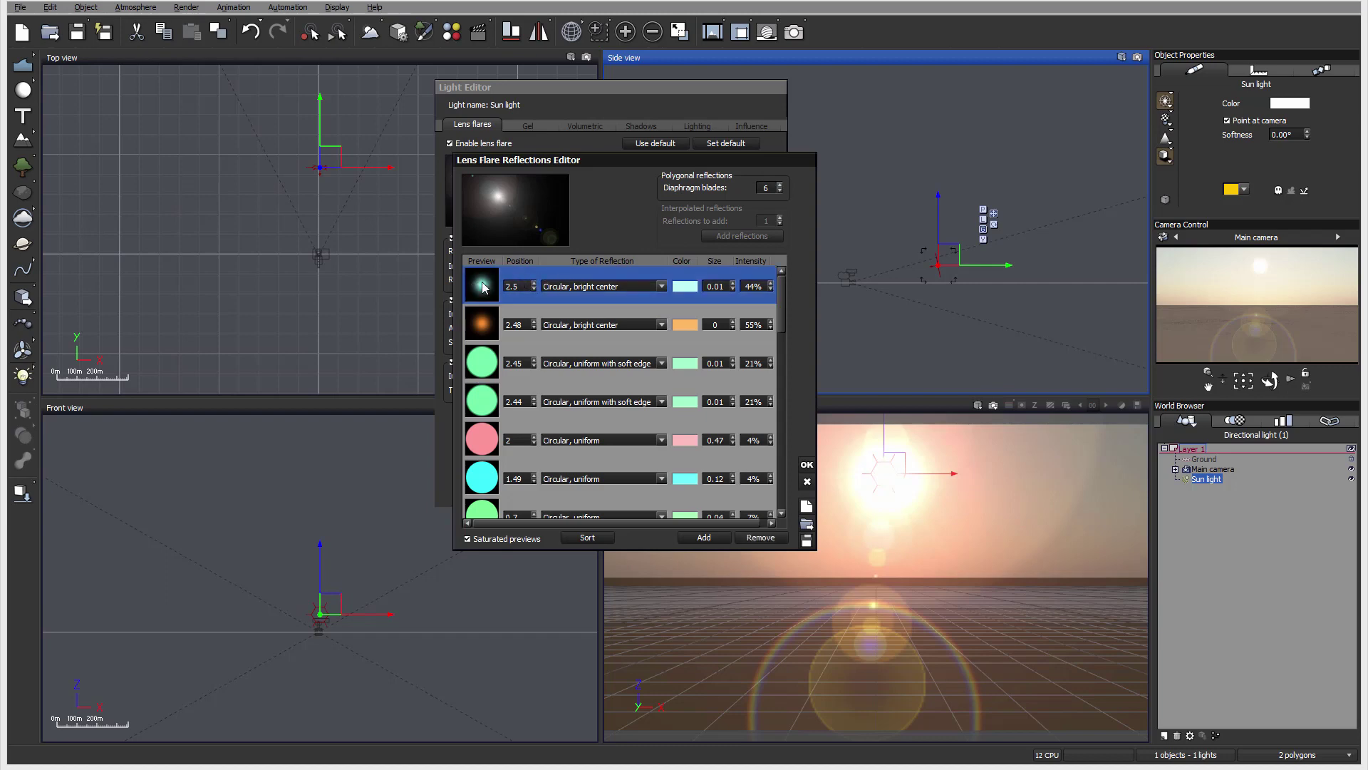
double_click(520, 285)
- Keep the first reflection at position 4.9 and make it a Rainbow ring coloured orange
left_click(485, 289)
left_click(647, 286)
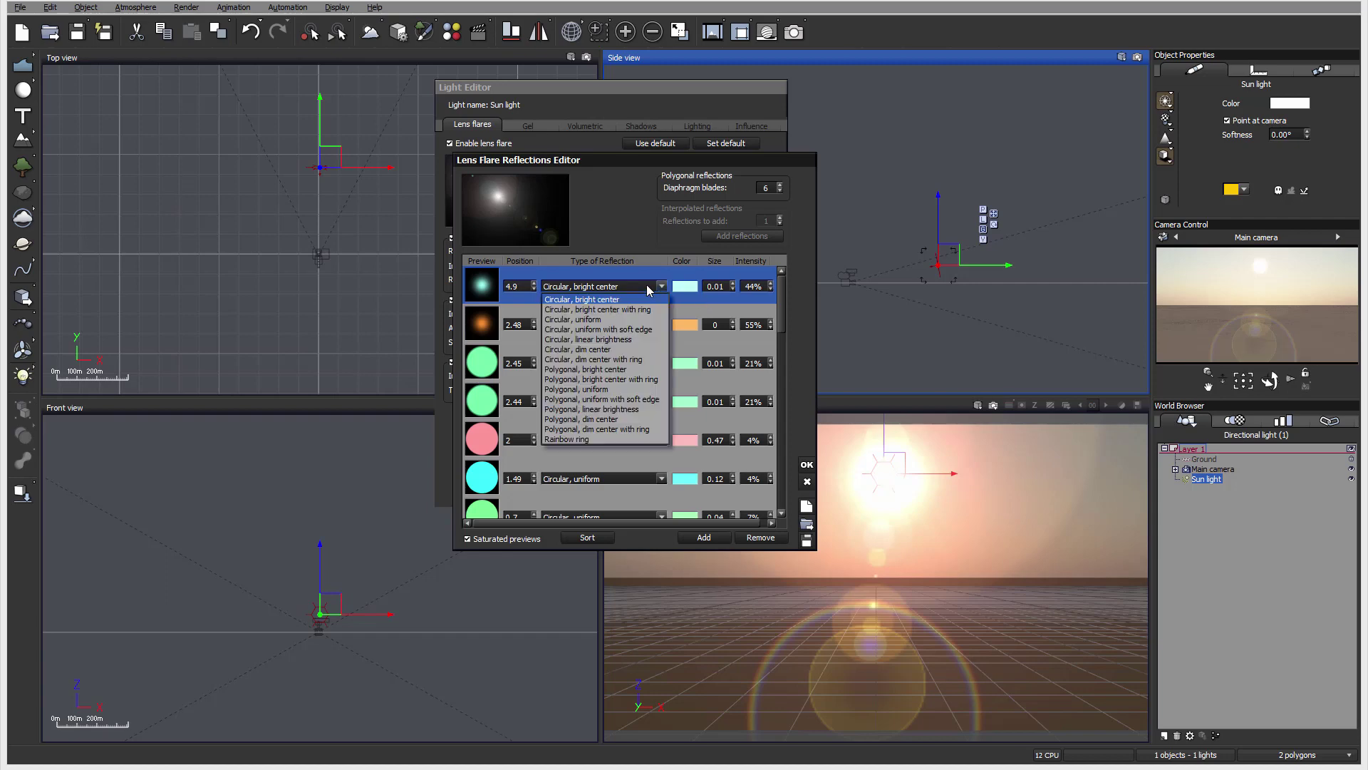
left_click(634, 440)
left_click(688, 288)
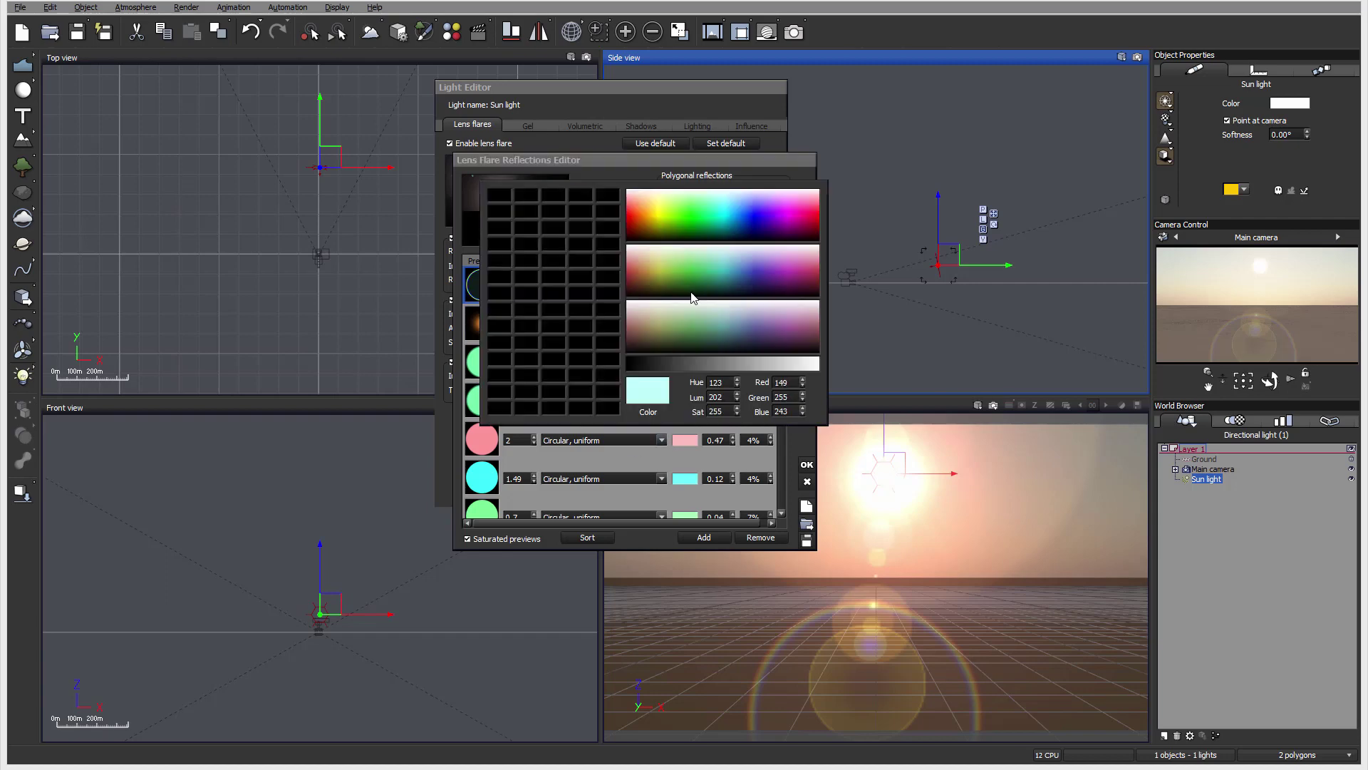
left_click_drag(690, 328, 654, 222)
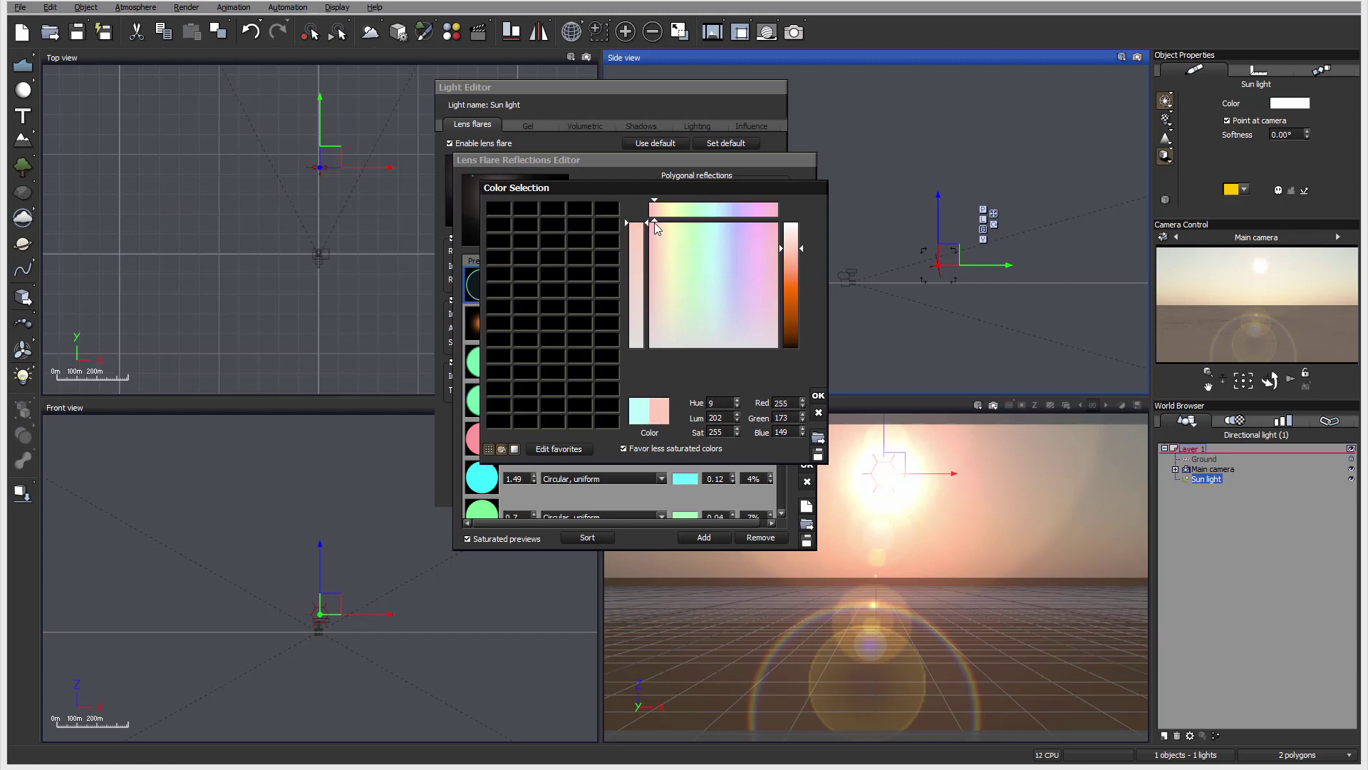
left_click(793, 280)
left_click(819, 395)
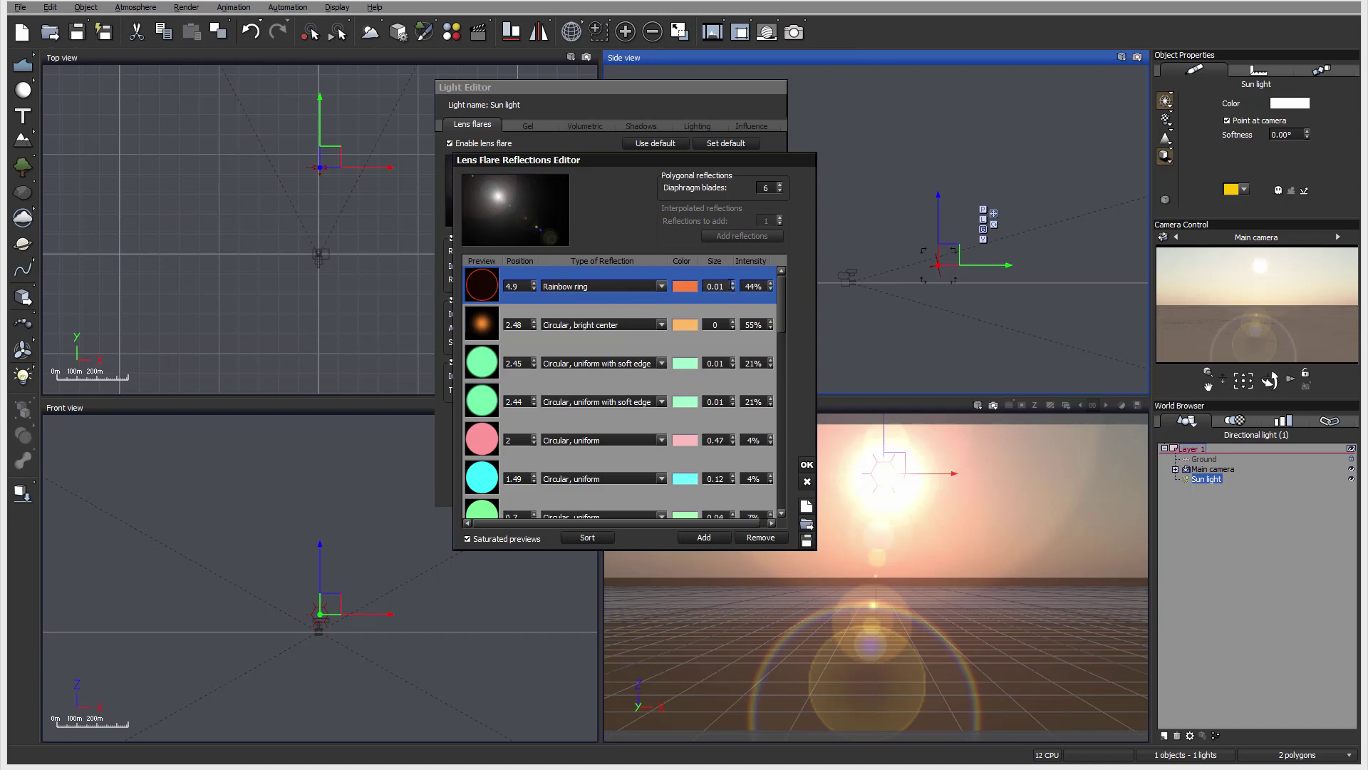
left_click(731, 283)
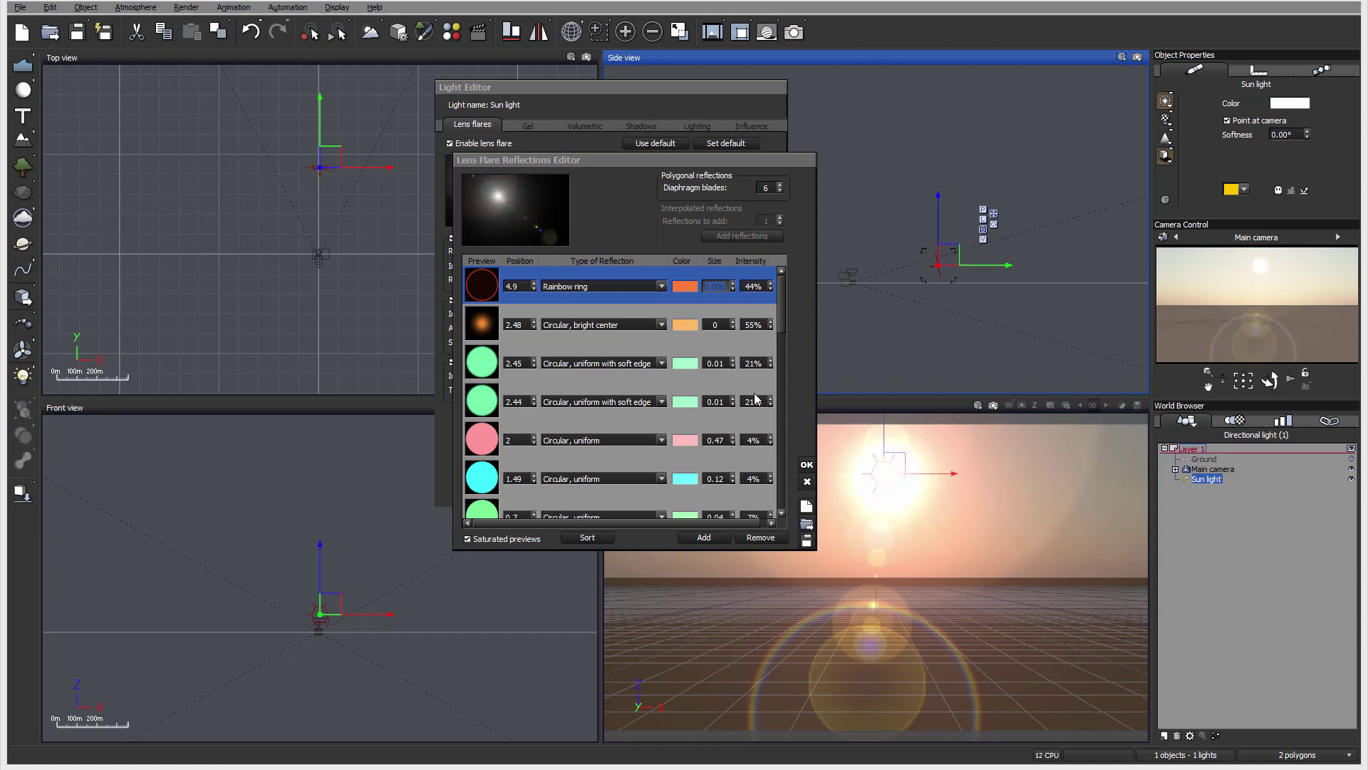
left_click_drag(784, 300, 791, 464)
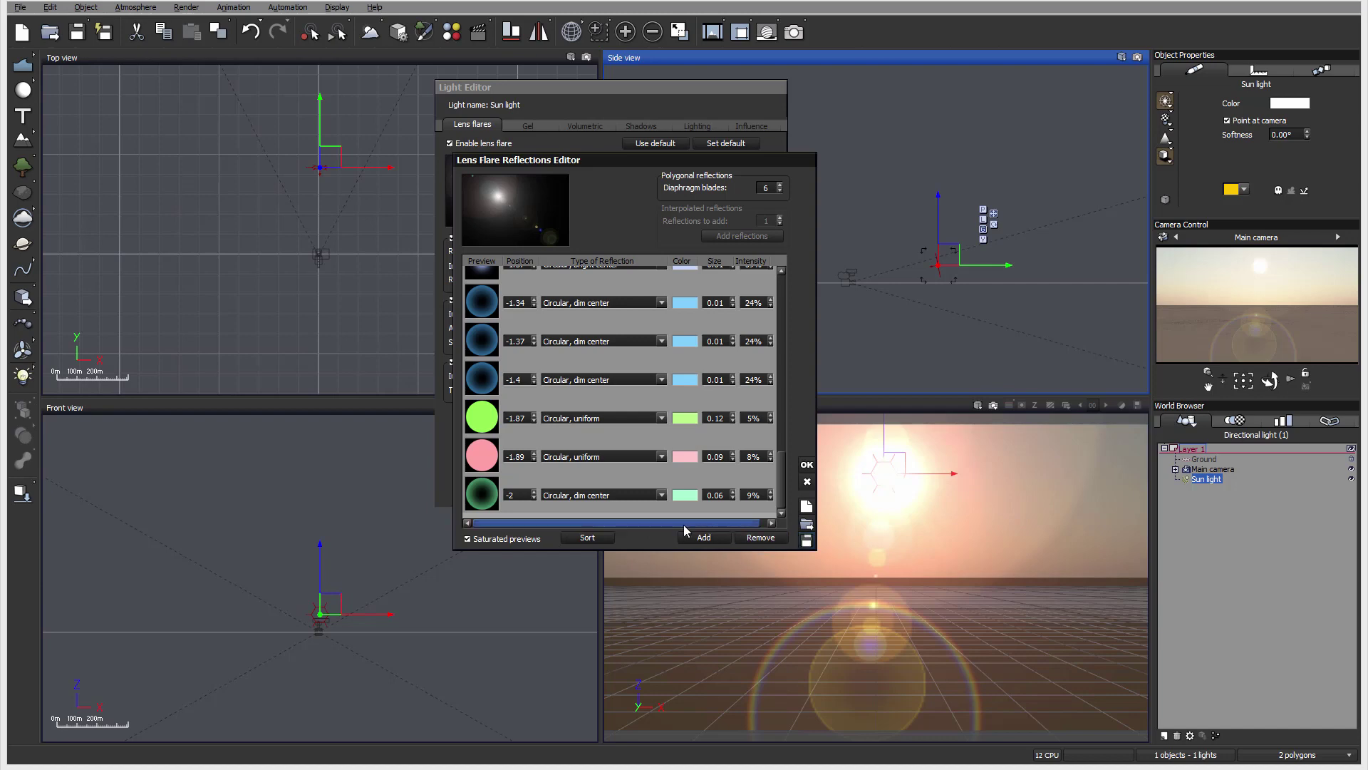
left_click_drag(789, 448, 789, 300)
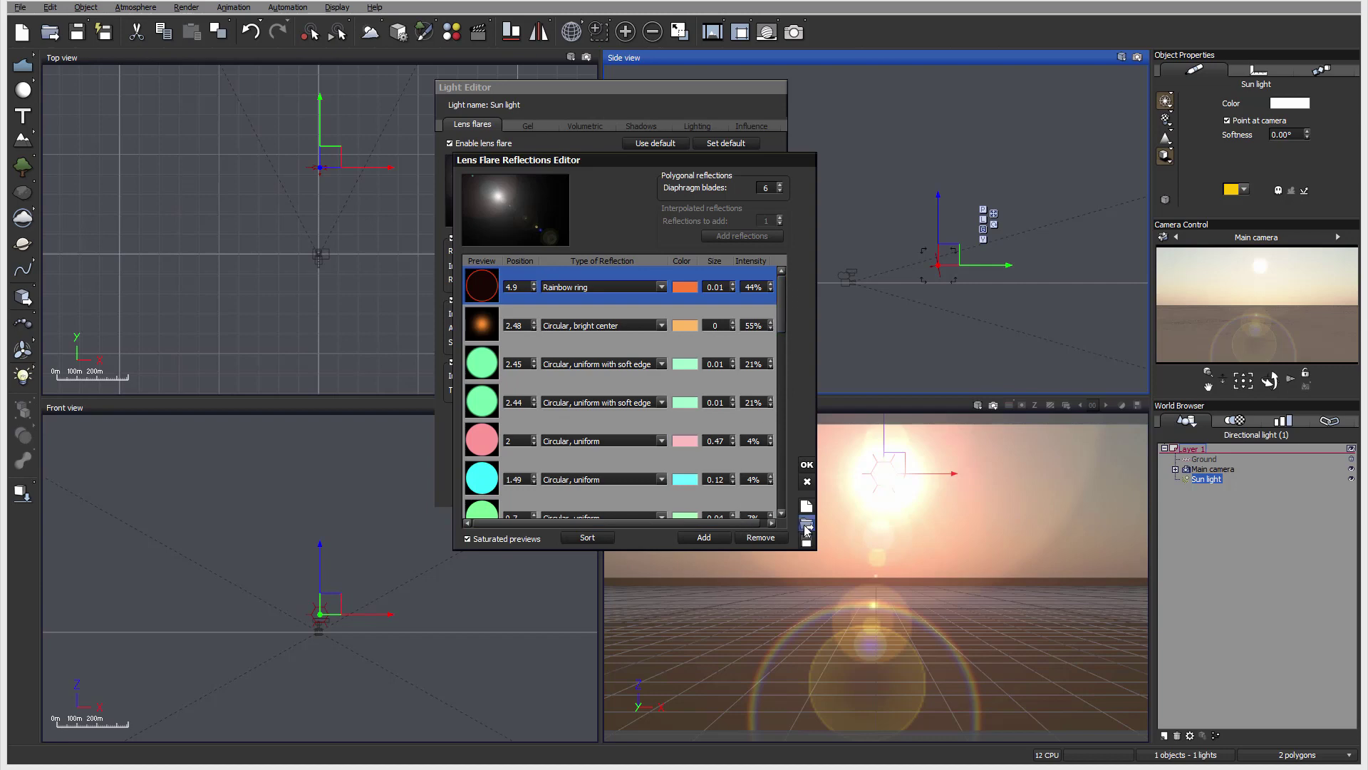
- Close the Reflections Editor, then change the lens type from 35mm fixed to 105mm fixed
left_click(808, 484)
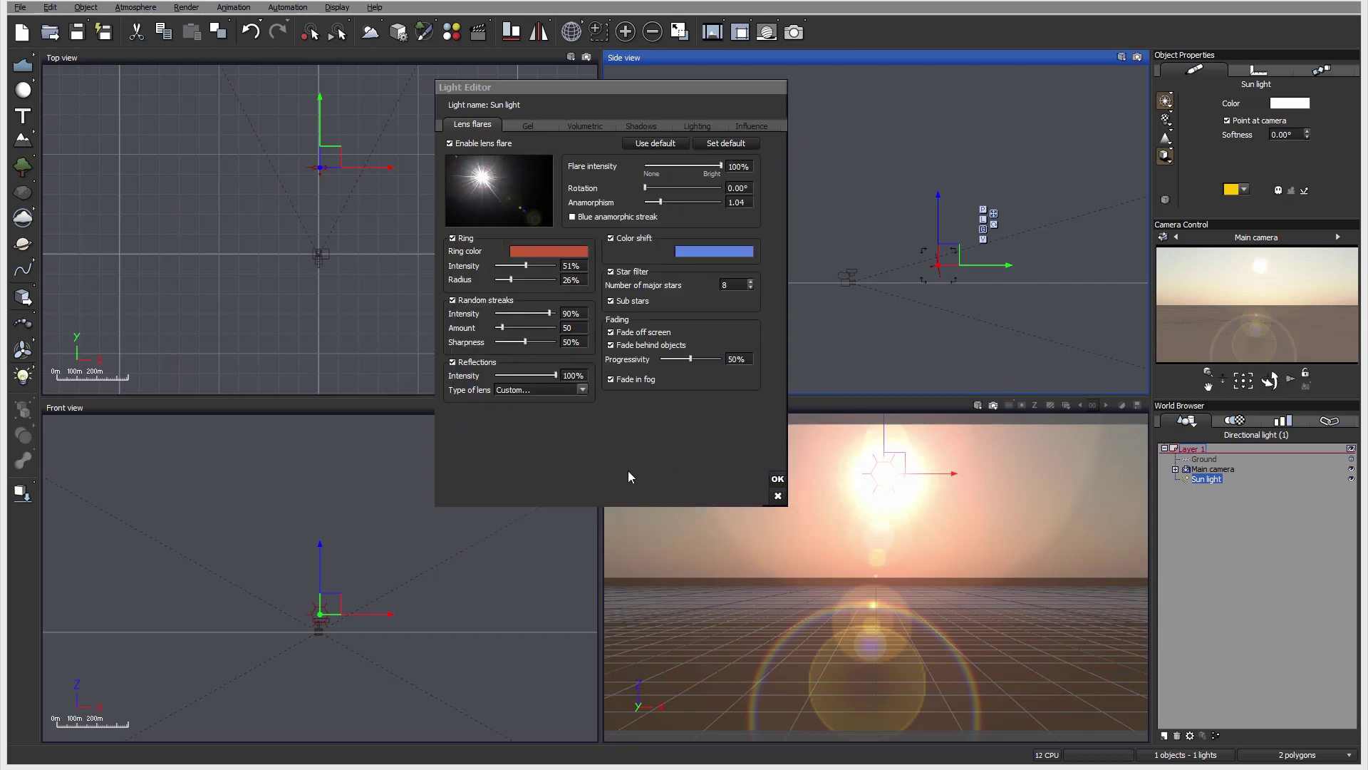
left_click(583, 389)
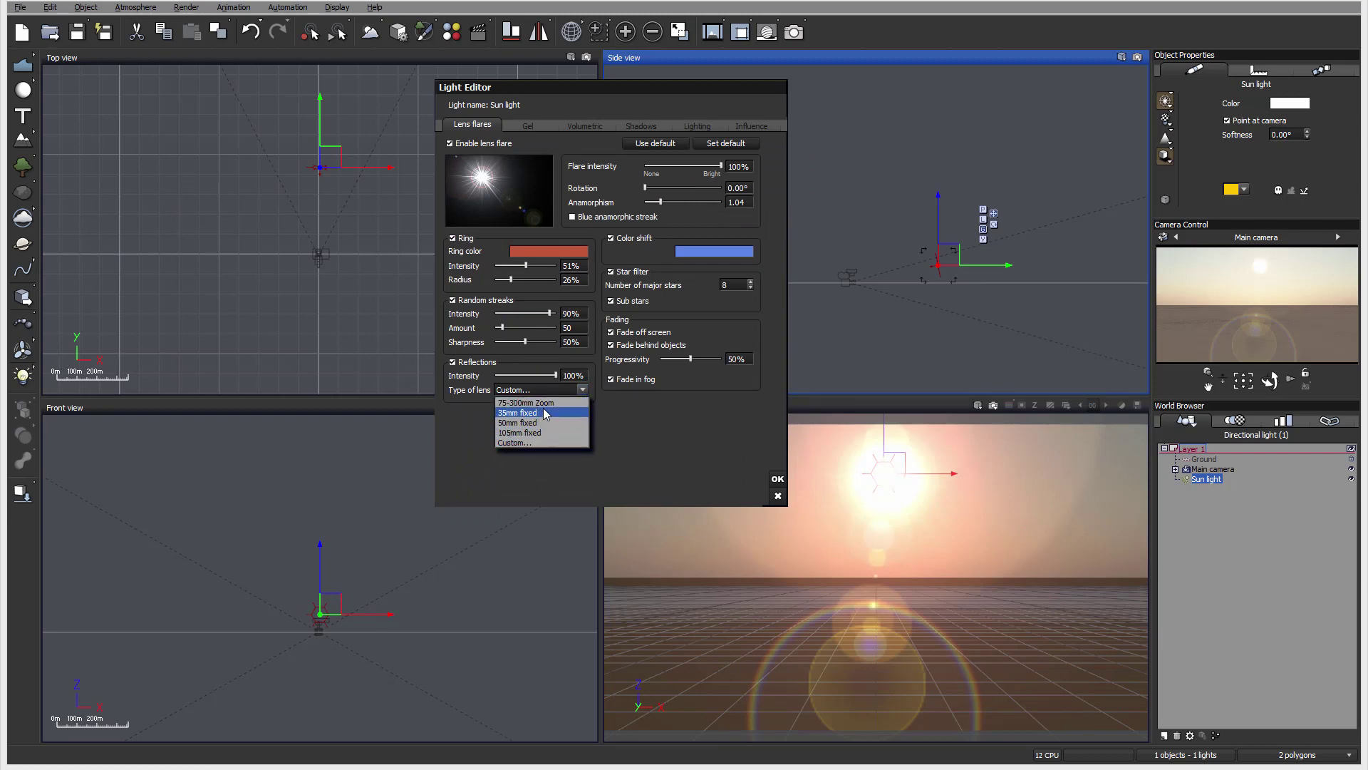
left_click(545, 413)
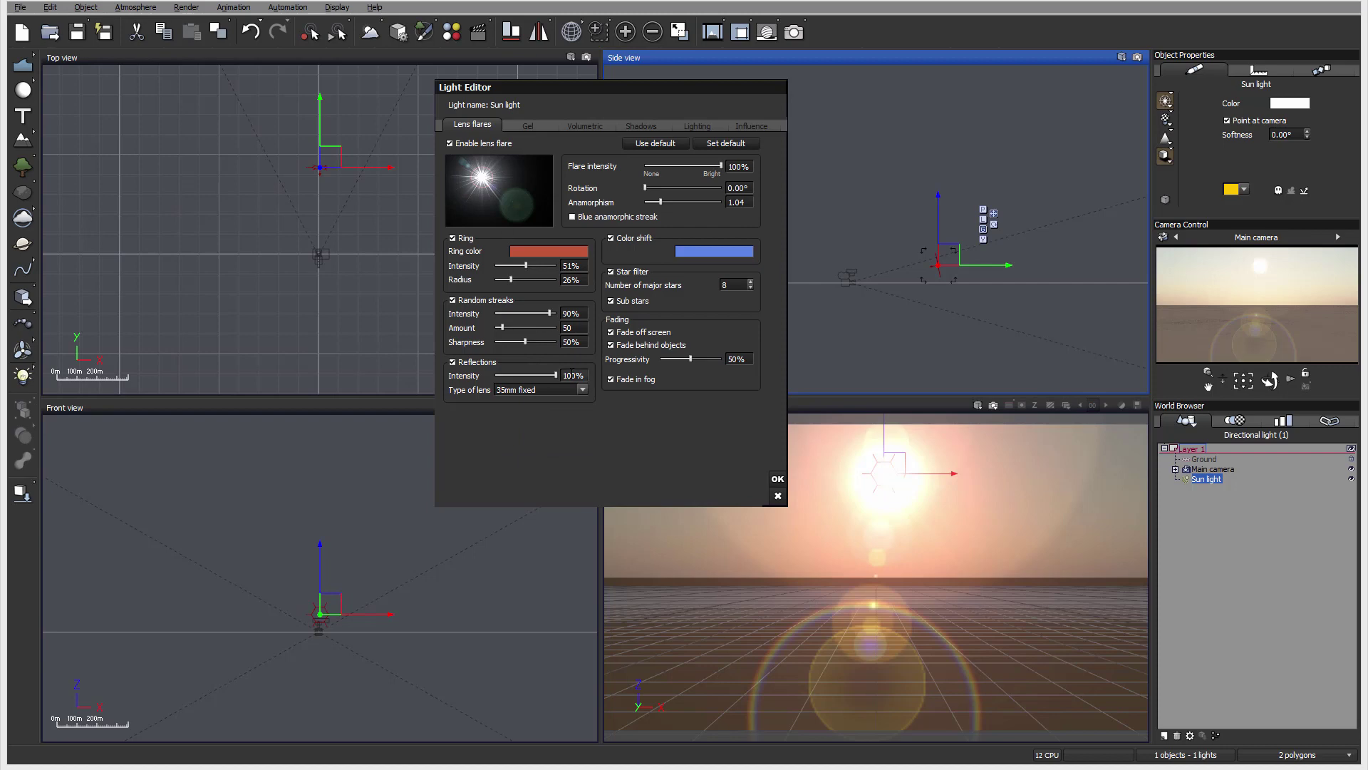
left_click(582, 390)
left_click(581, 392)
left_click(582, 391)
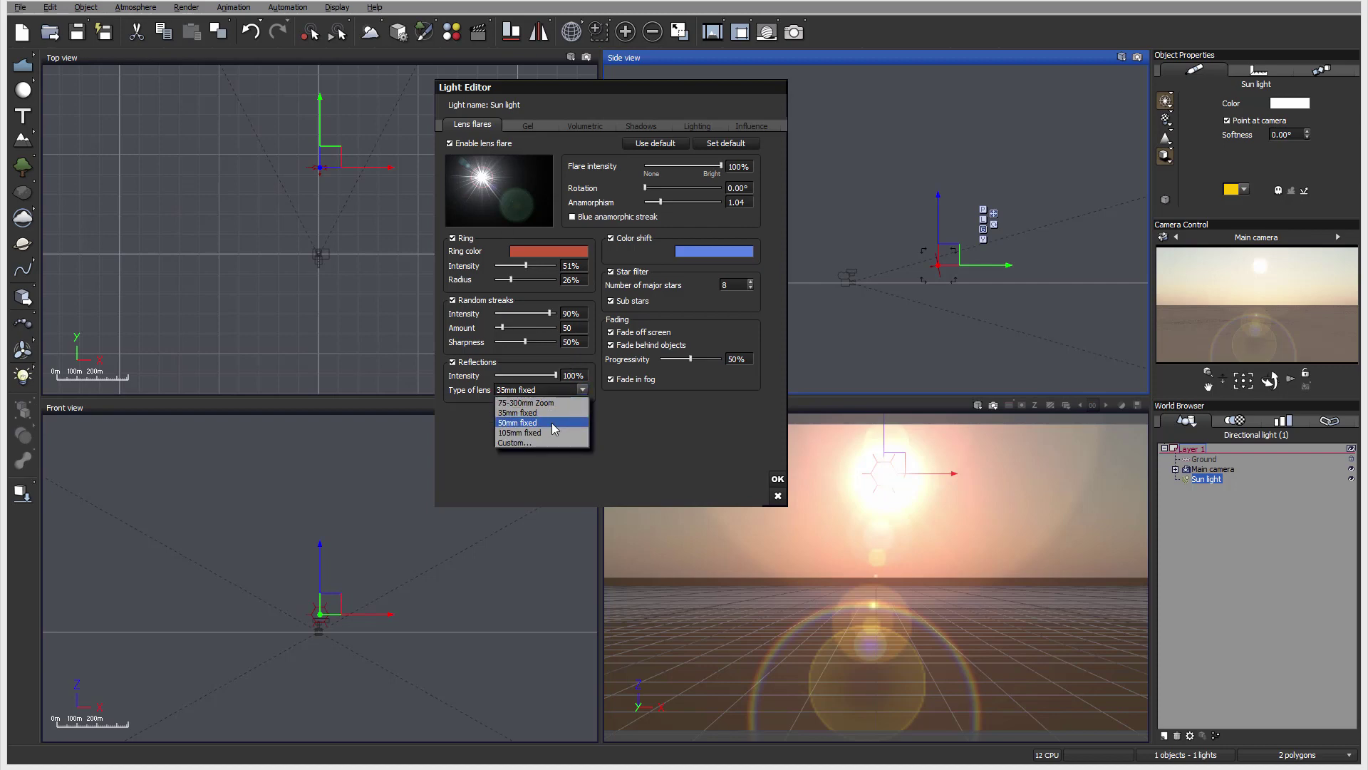
left_click(552, 431)
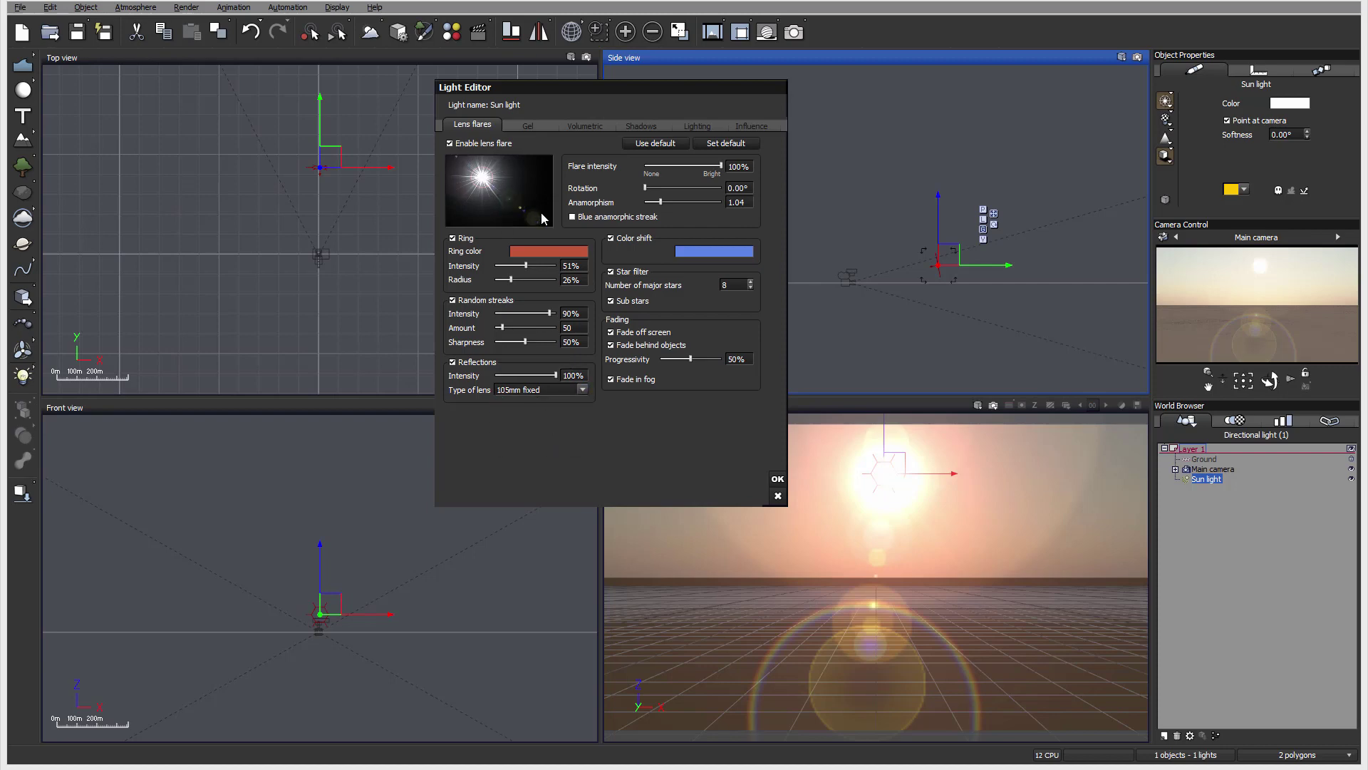
- Uncheck Random streaks, Star filter and Color shift, leaving the lens type at 105mm fixed
left_click(484, 301)
left_click(614, 271)
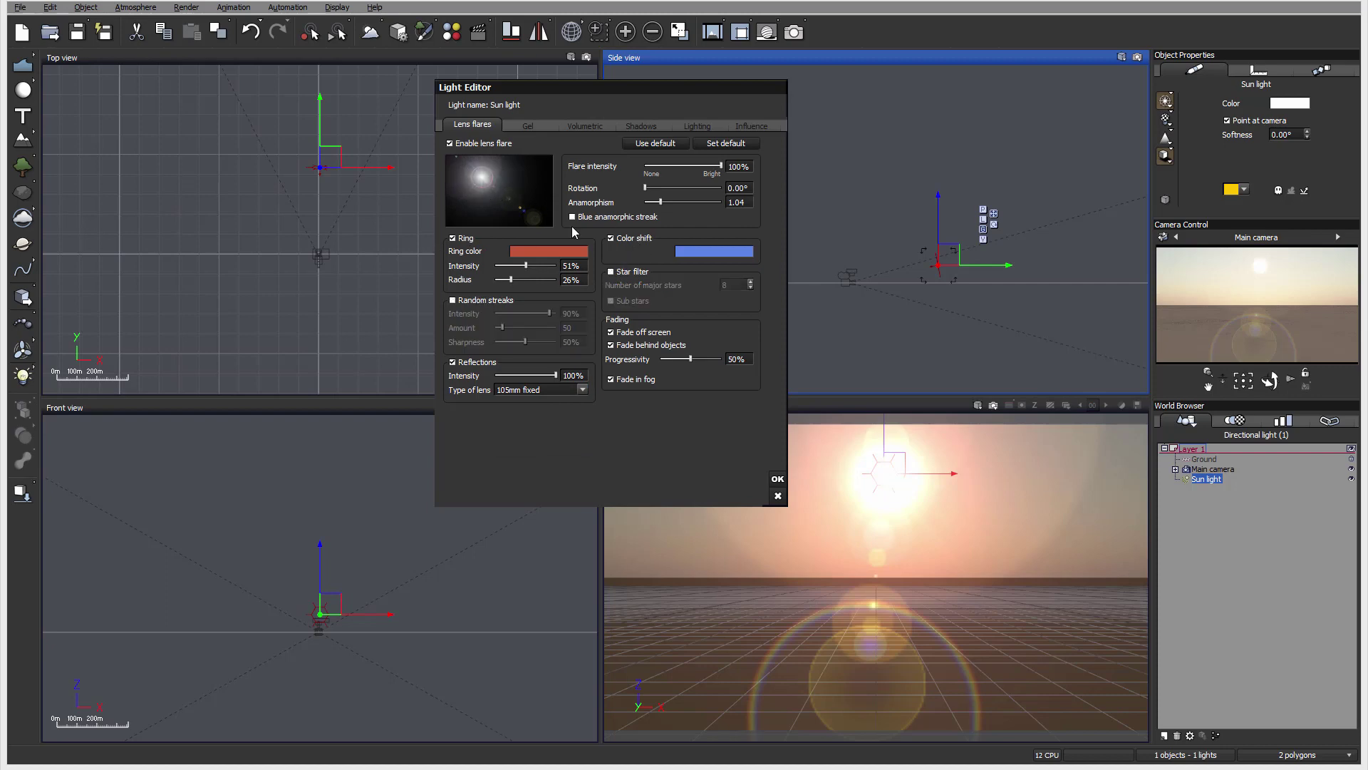
left_click(611, 238)
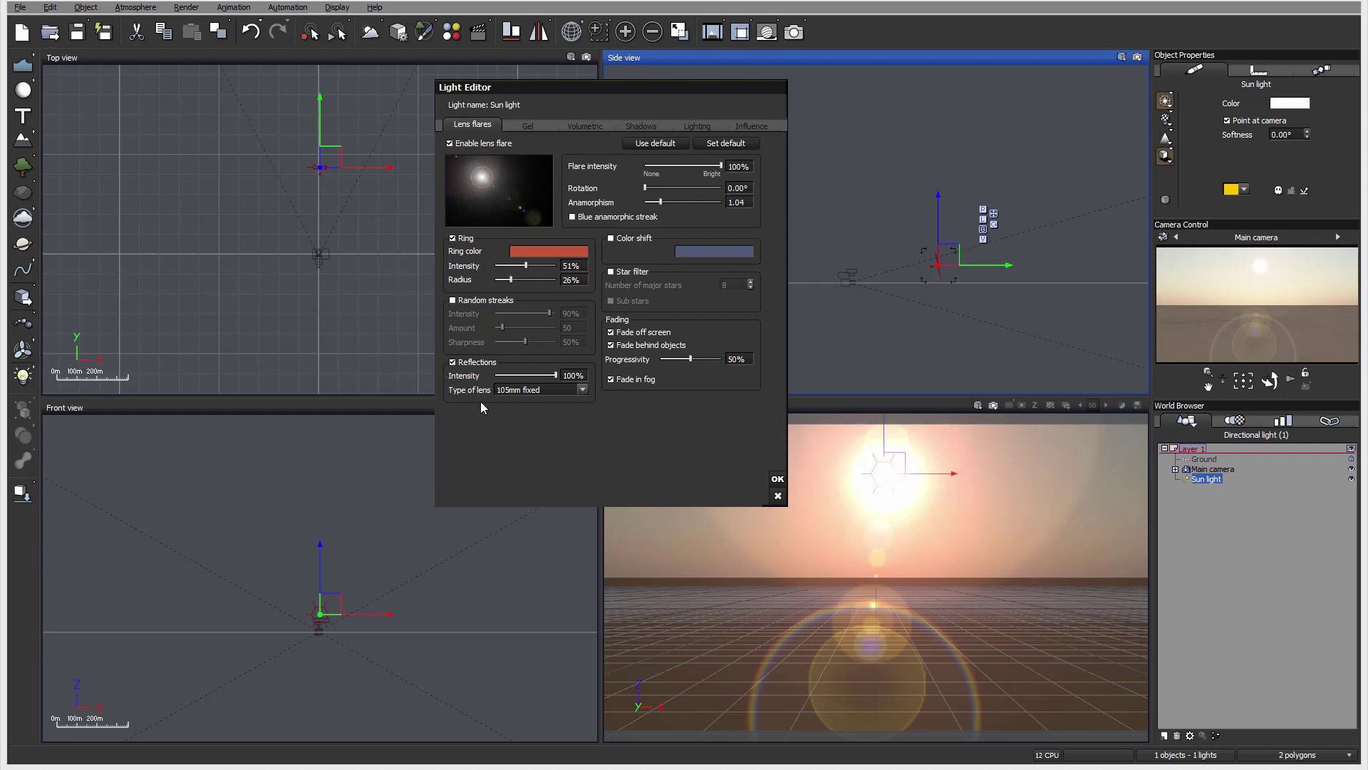
left_click(583, 391)
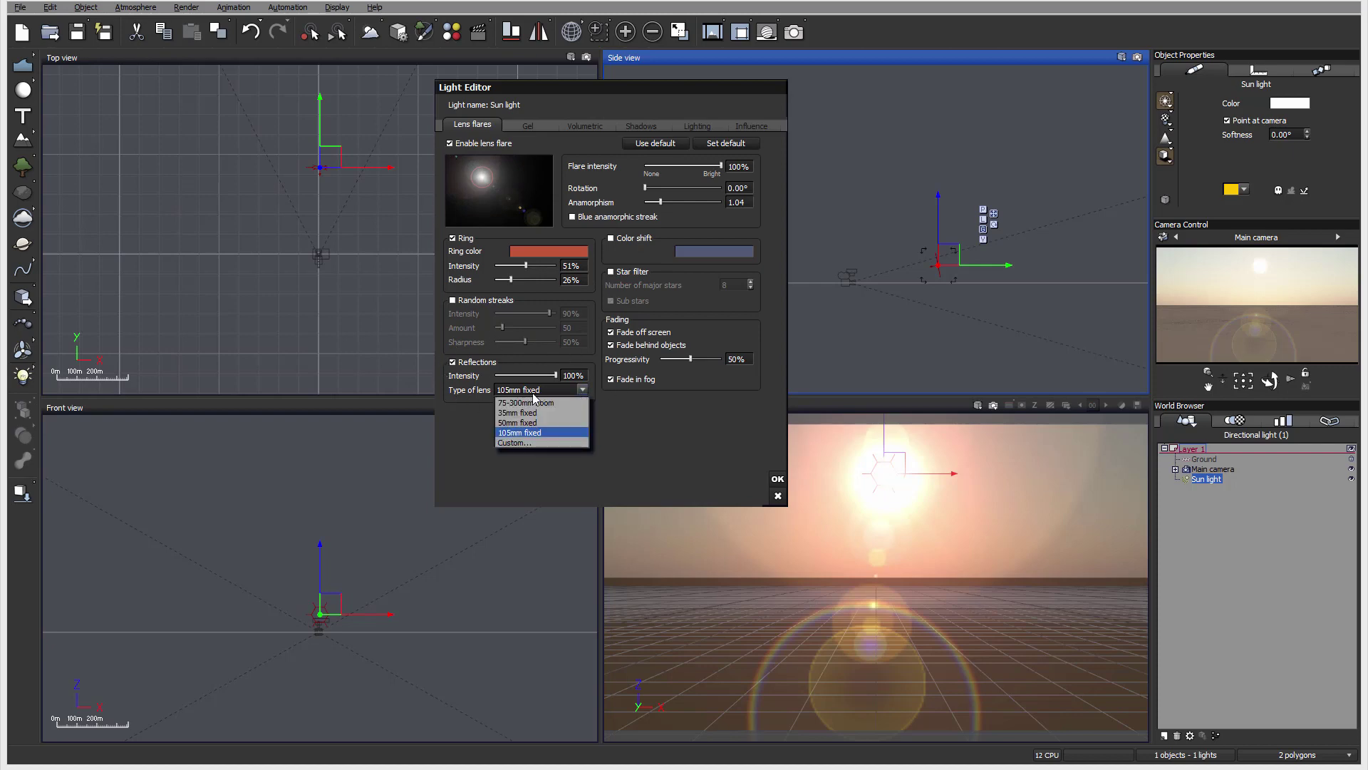
left_click(543, 437)
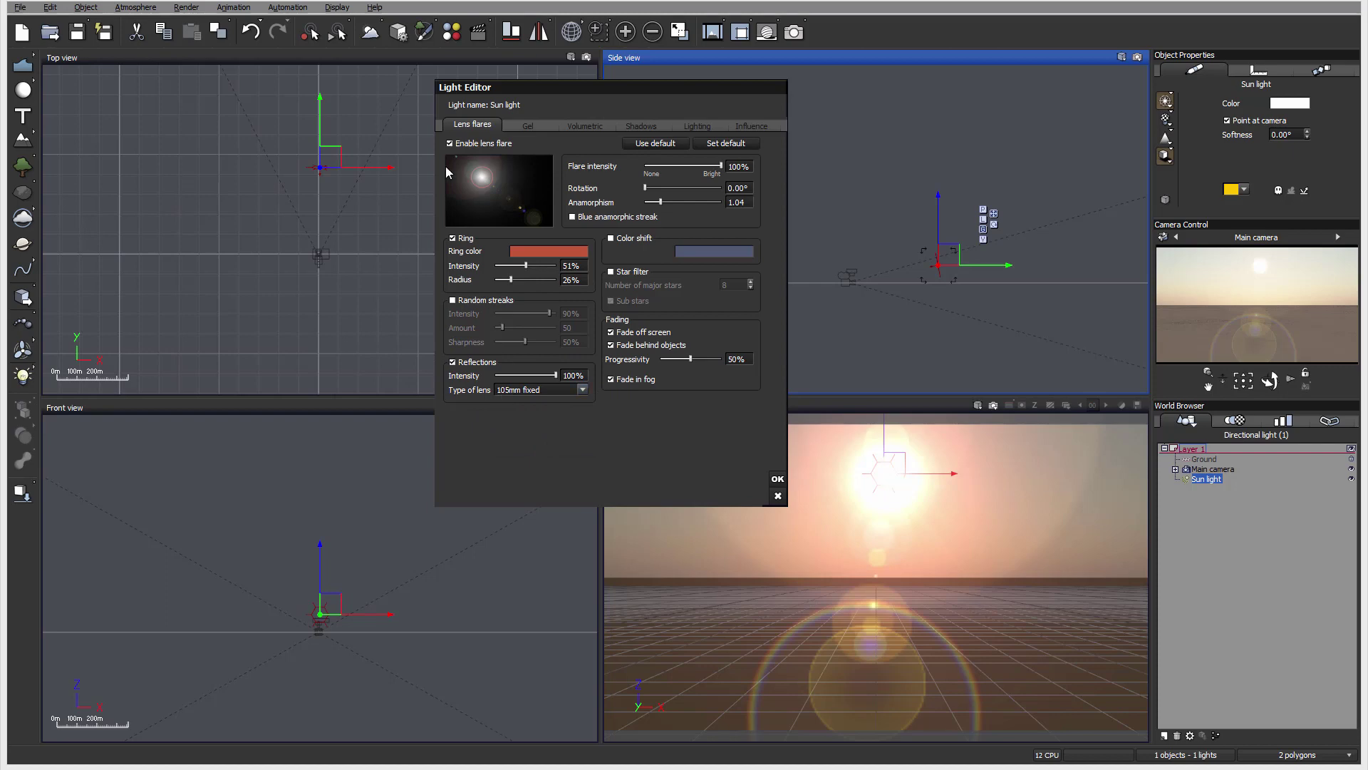